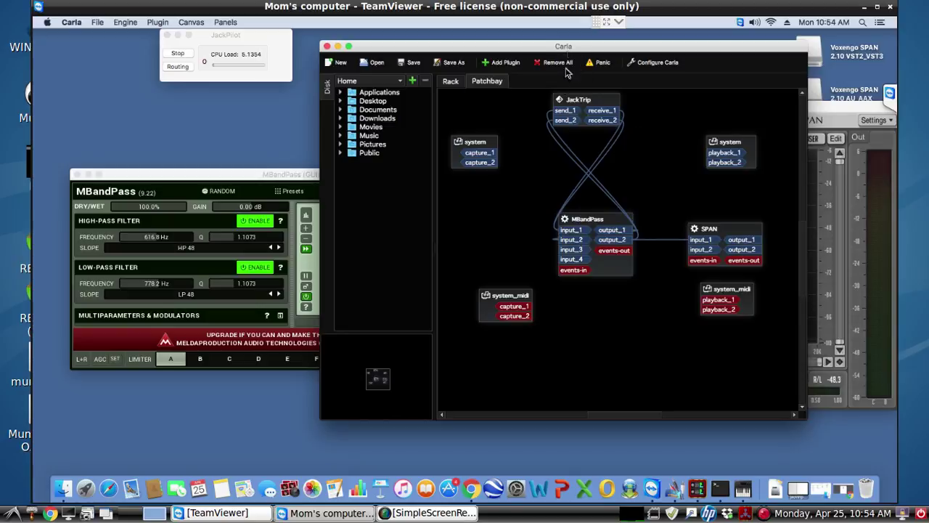
- Bypass the MBandPass filter and view the unfiltered signal's spectrum in SPAN
click(230, 180)
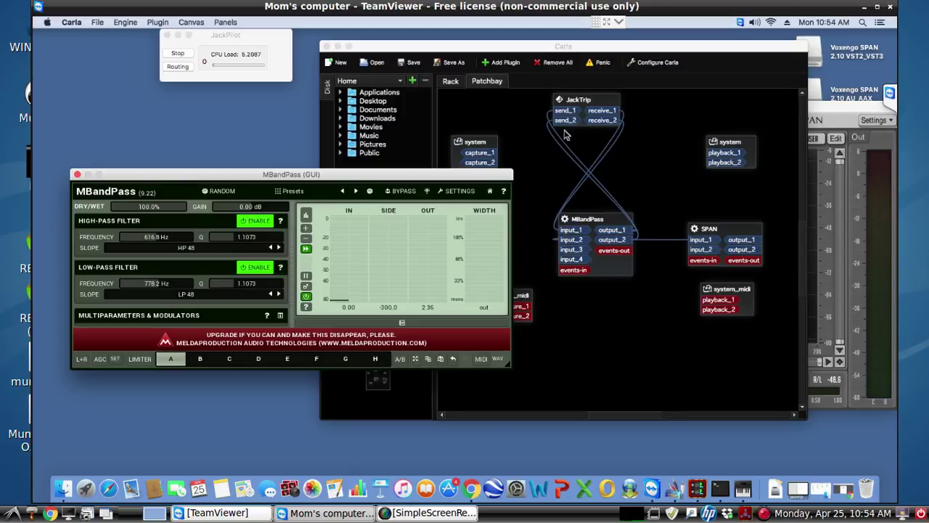
click(628, 178)
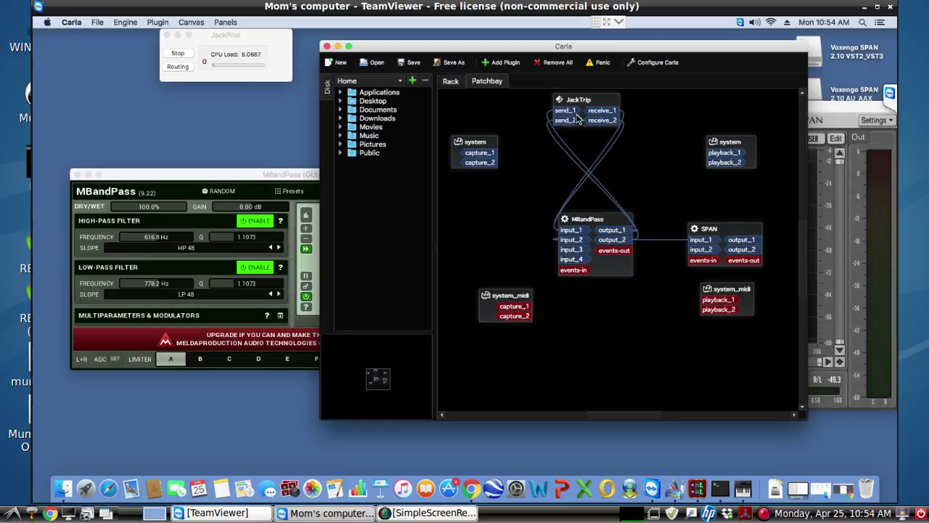
click(276, 178)
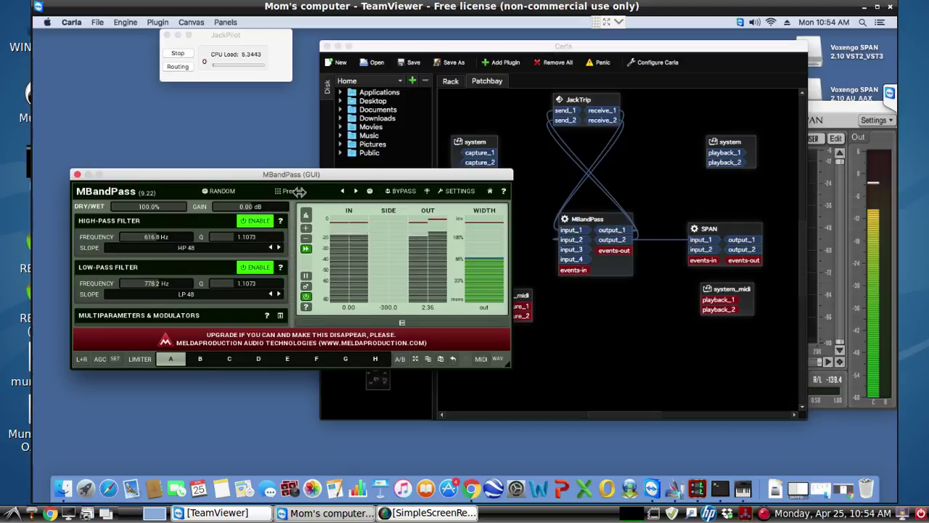
click(402, 191)
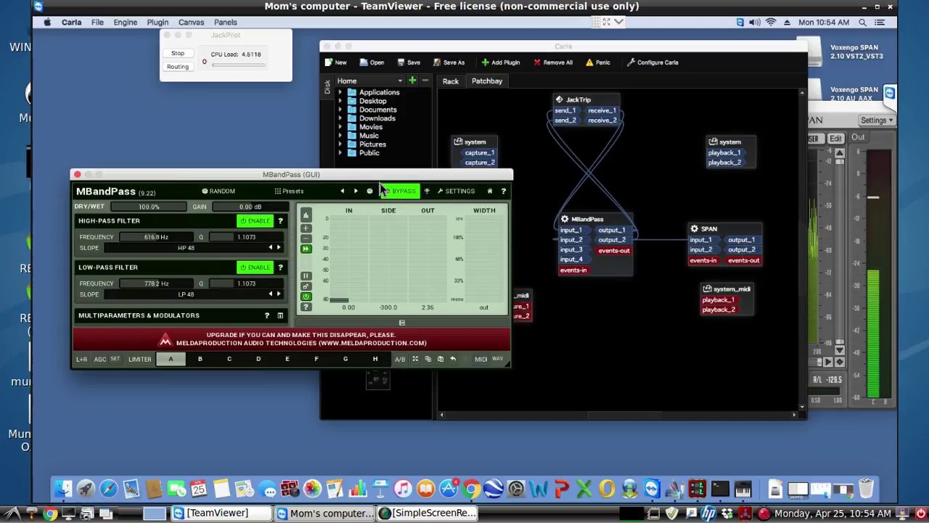
click(820, 109)
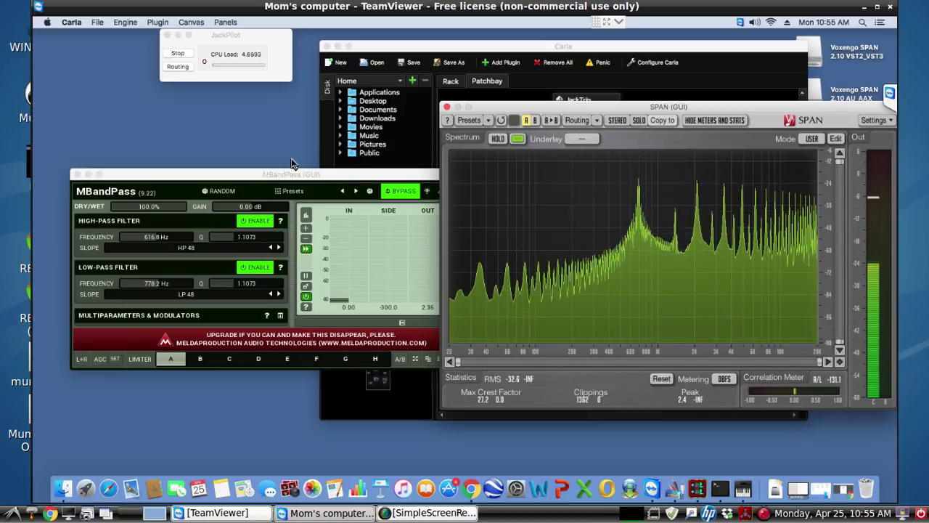
- Turn off the MBandPass bypass and view the filtered signal's spectrum in SPAN
click(398, 194)
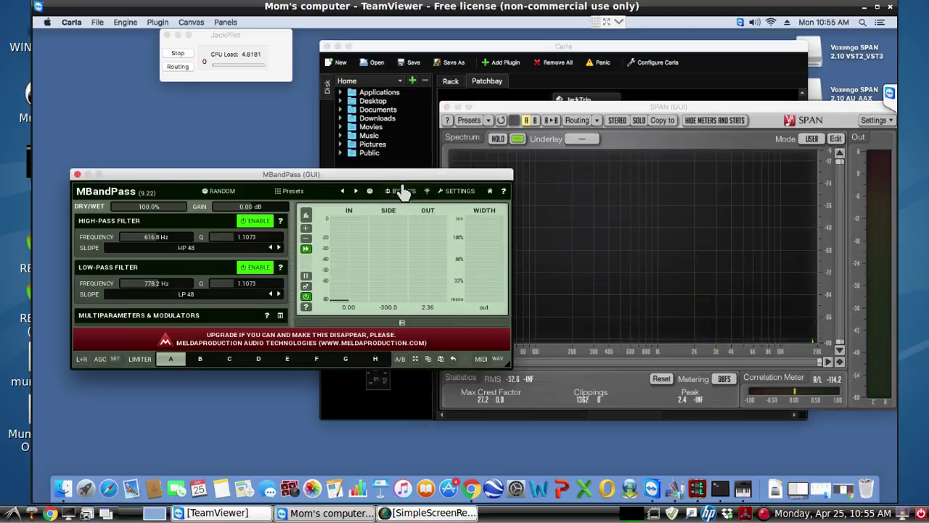
click(674, 110)
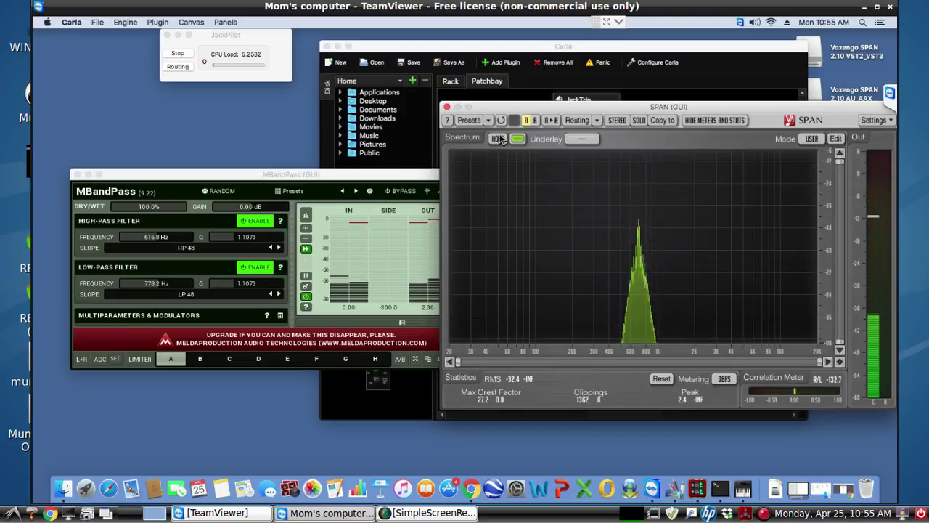
click(233, 181)
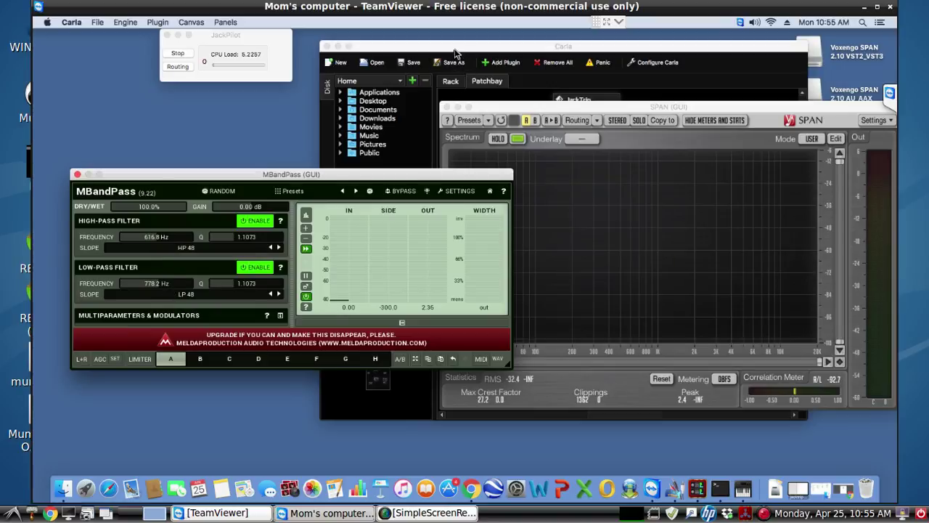
- In Carla's patchbay, connect system capture_1 and capture_2 to MBandPass input_1 and input_2
click(456, 52)
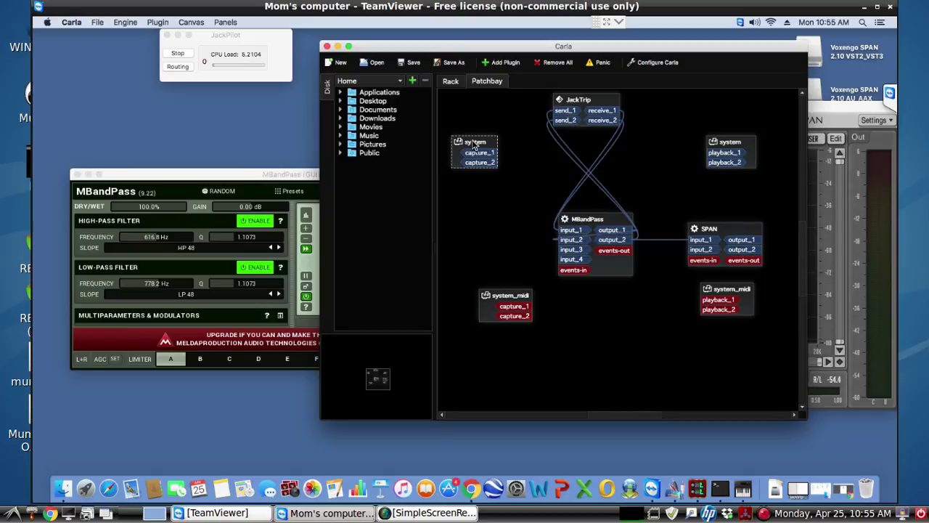
drag(486, 157, 572, 233)
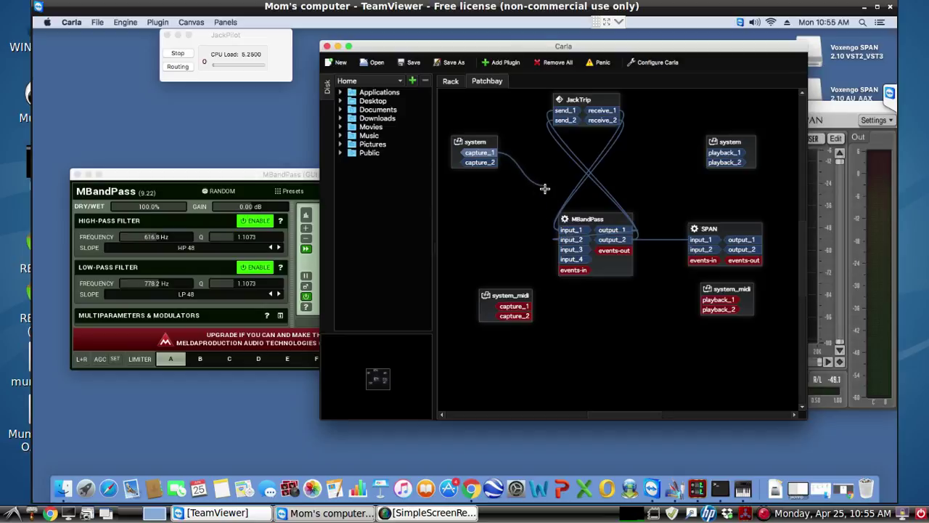
drag(574, 241, 492, 156)
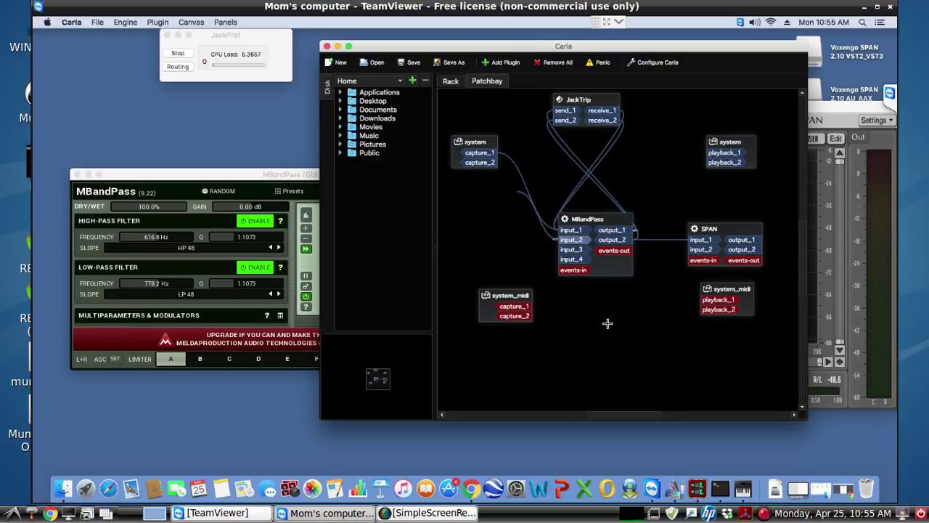
click(249, 178)
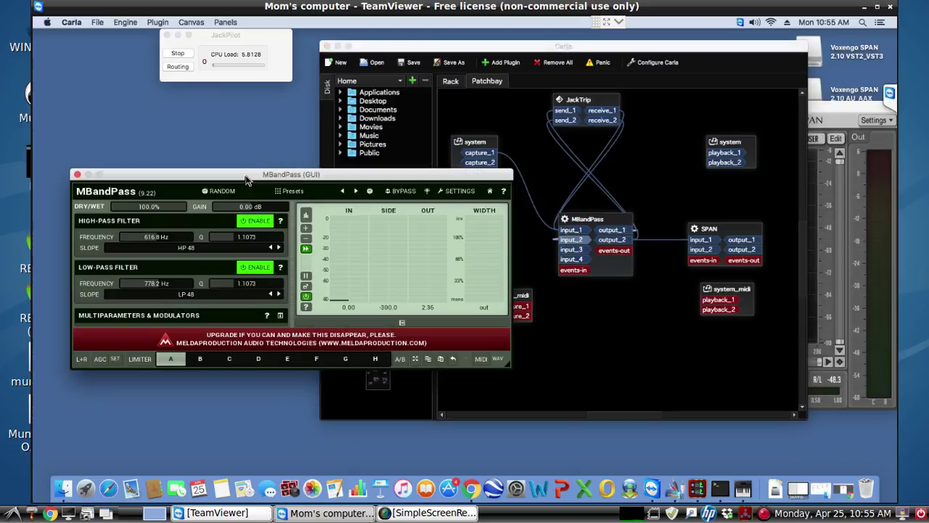
click(434, 46)
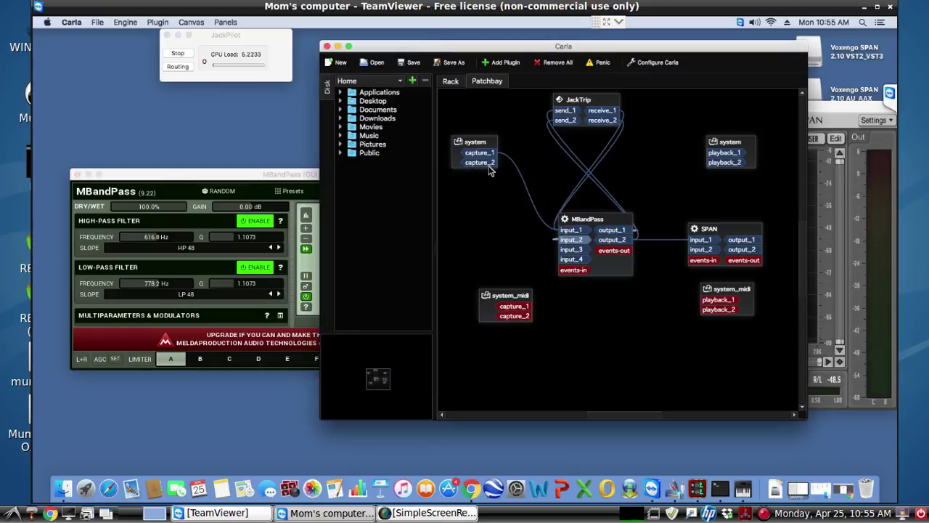
drag(489, 162, 565, 241)
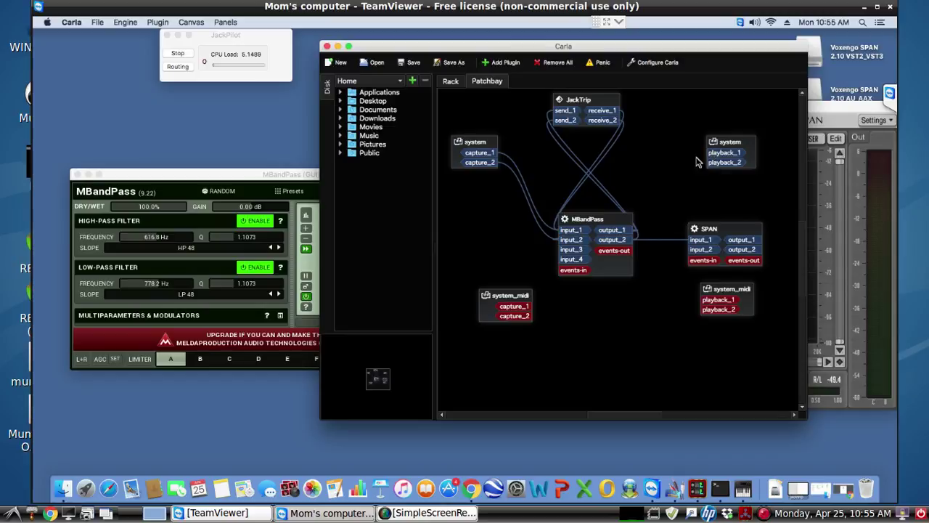
- Connect MBandPass output_1 and output_2 to system playback_1 and playback_2 in the patchbay
click(747, 149)
drag(622, 234, 717, 152)
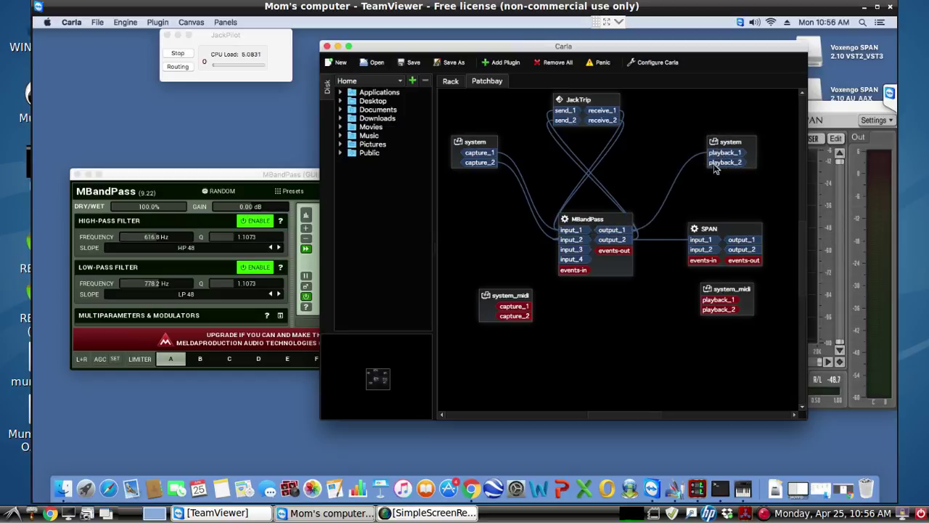
drag(625, 246, 722, 163)
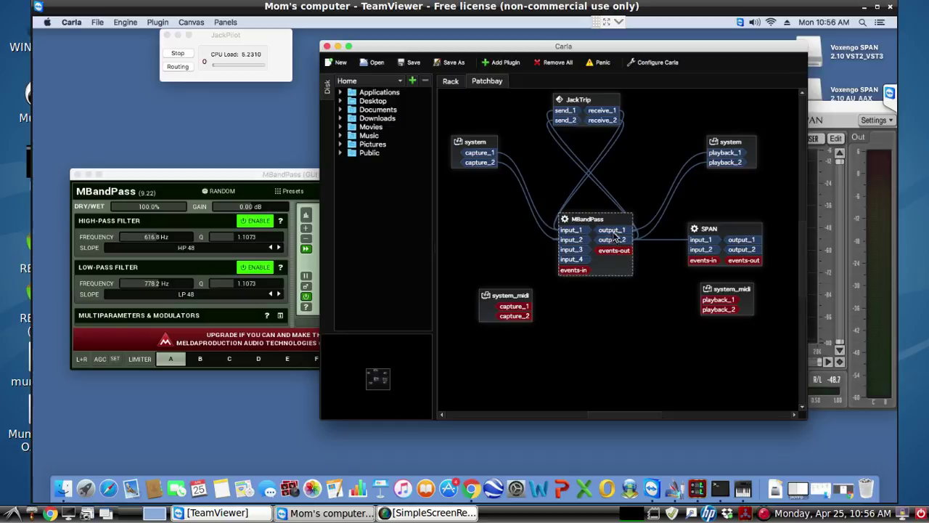
mouse_move(612, 231)
mouse_down()
mouse_move(658, 249)
mouse_move(706, 352)
mouse_move(657, 305)
mouse_move(623, 231)
mouse_up()
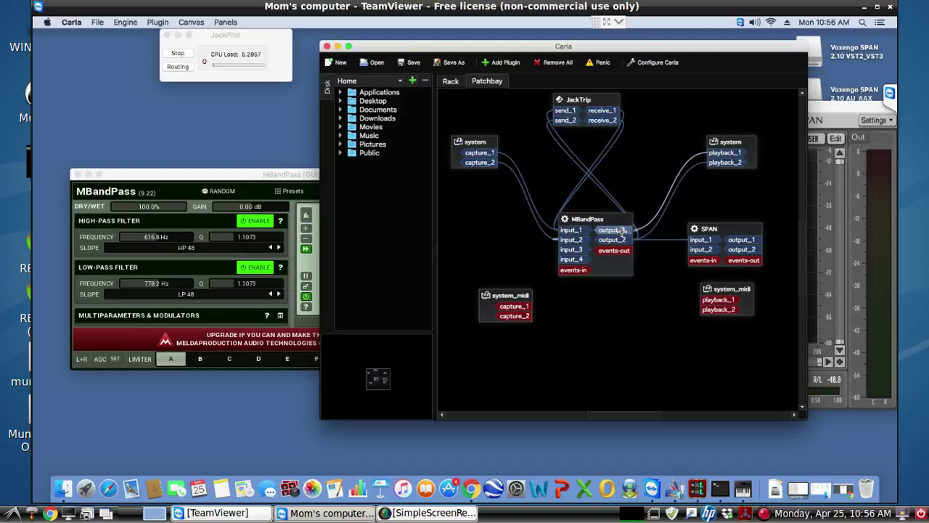
click(739, 143)
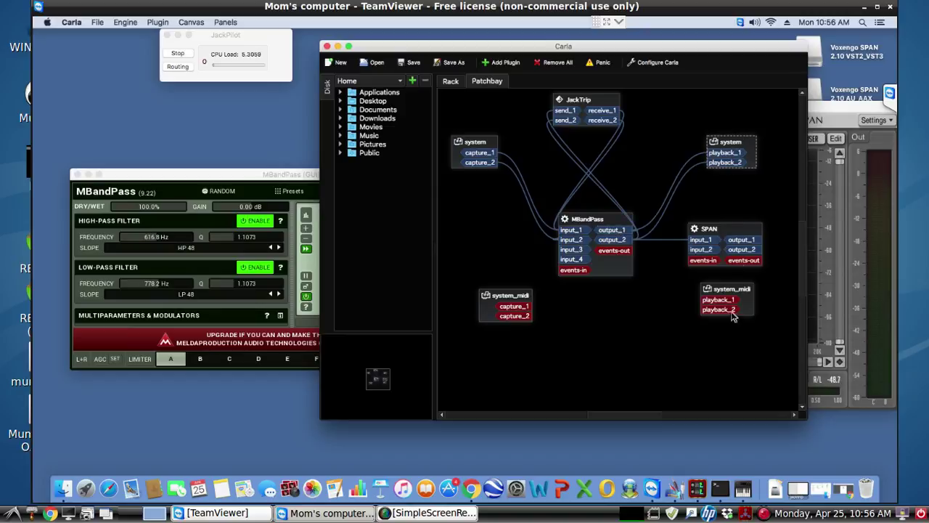
click(724, 348)
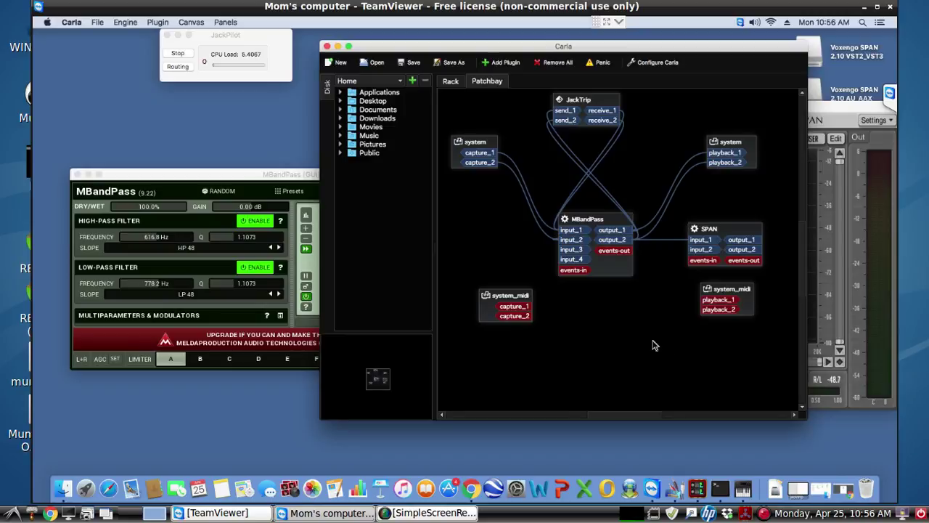
- Switch to Chrome and look through the JackTrip for OS X instructions on installing and running Jack and JackTrip
click(305, 176)
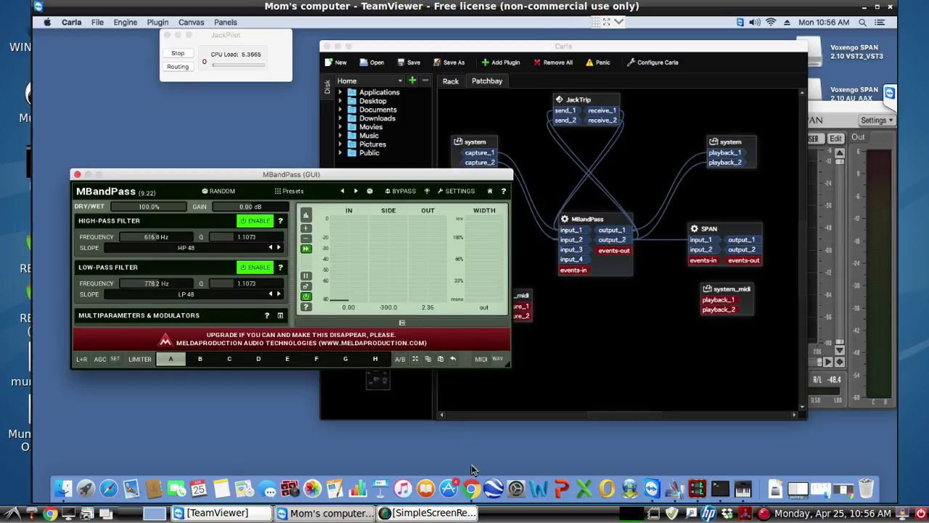
click(474, 488)
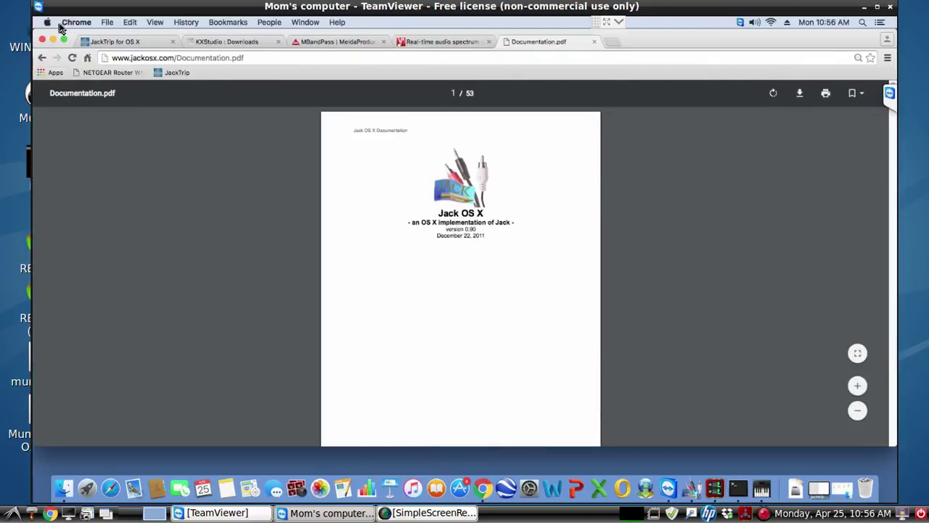
click(111, 45)
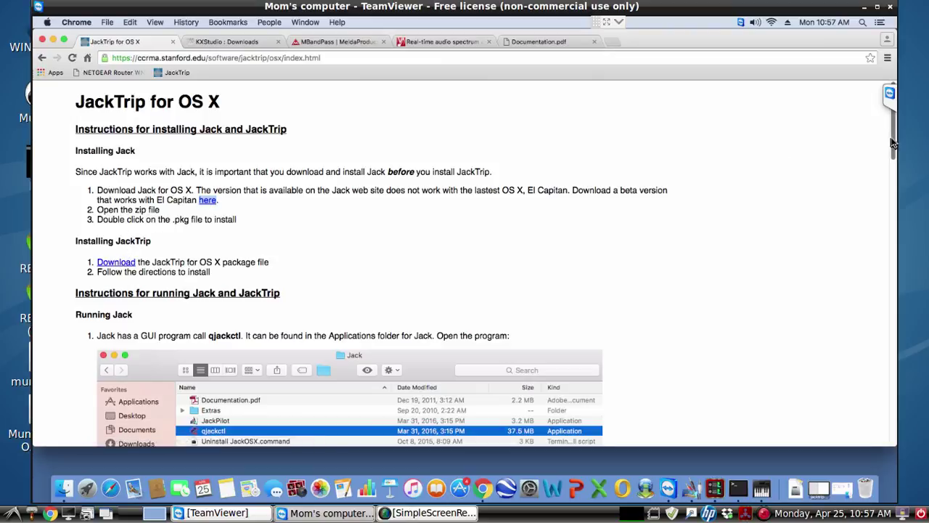
drag(893, 143, 903, 356)
click(893, 387)
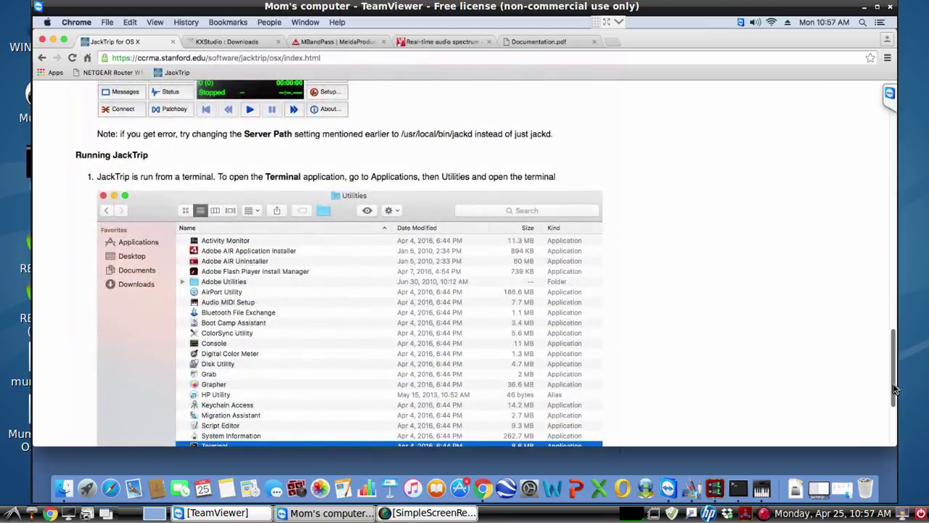
drag(899, 344, 887, 175)
drag(889, 179, 885, 155)
scroll(295, 220, up, 5)
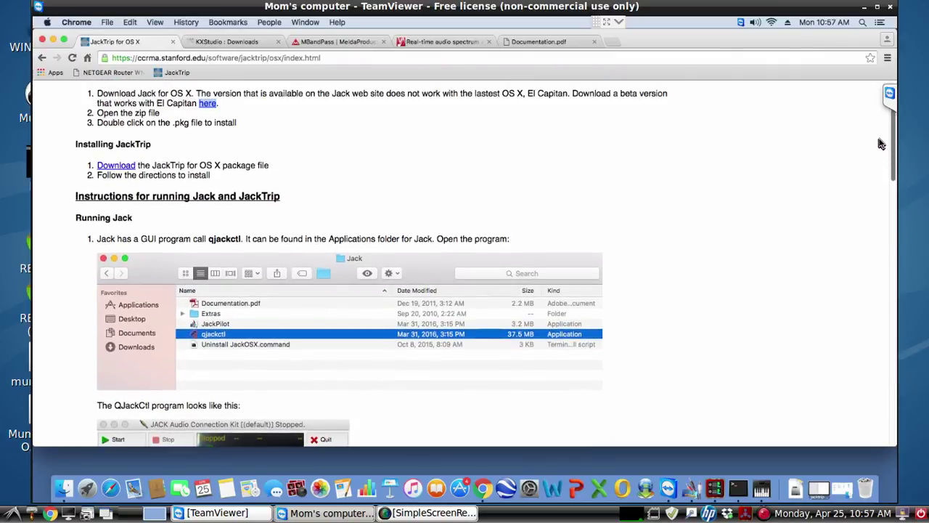
click(291, 219)
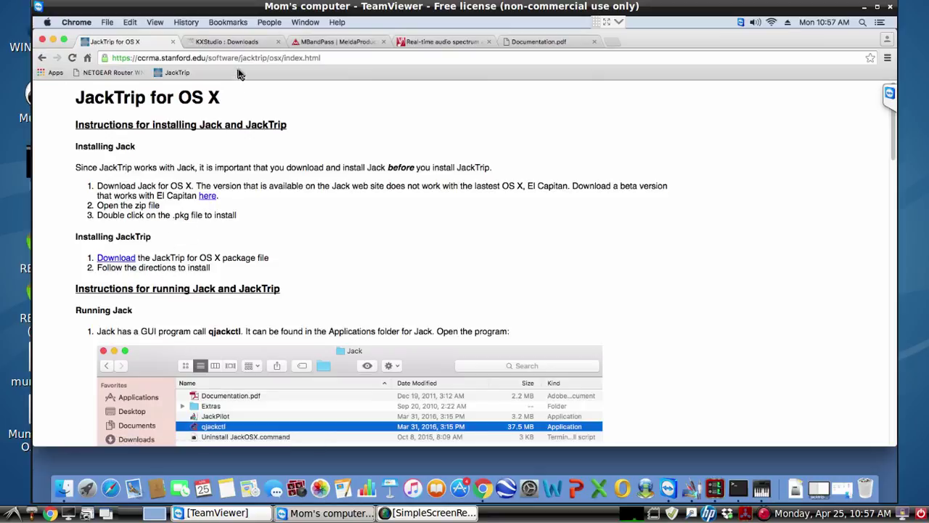
- Review the KXStudio downloads, MBandPass and Voxengo SPAN pages, and the Jack OS X documentation PDF
click(247, 44)
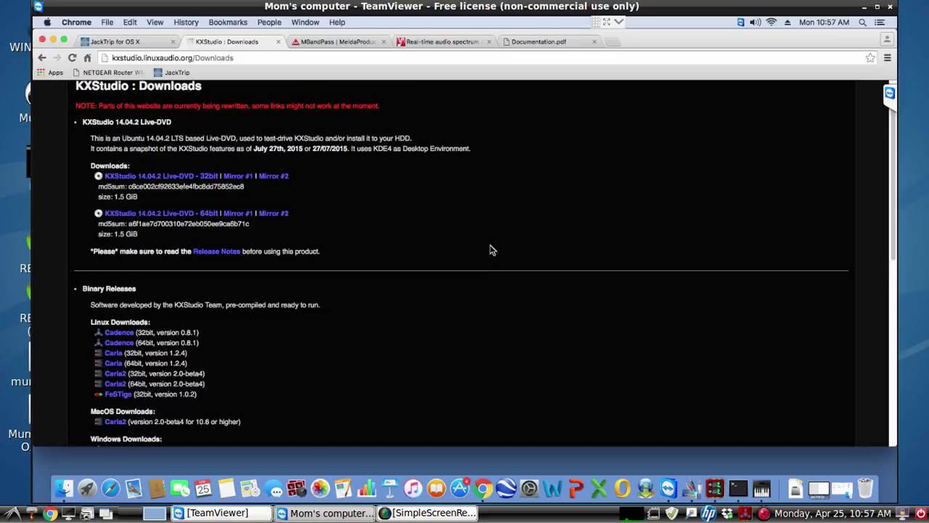
click(320, 43)
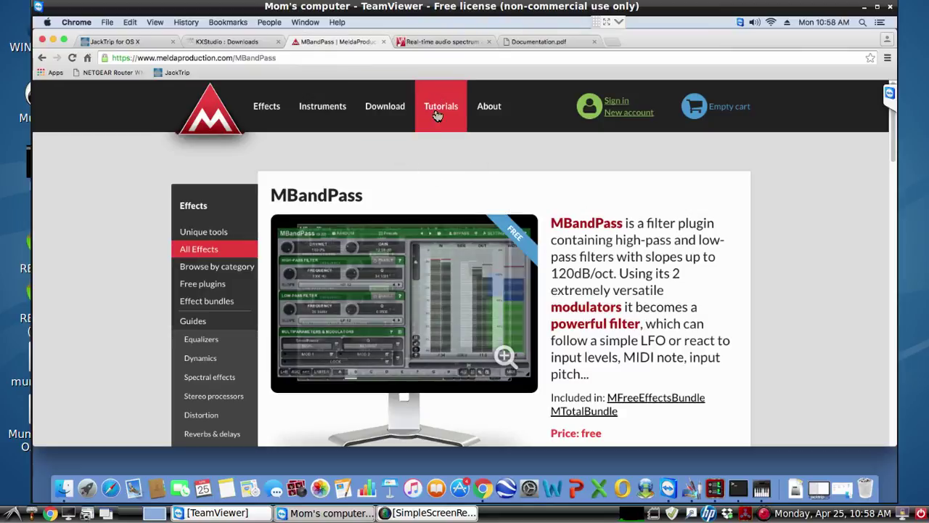
click(450, 45)
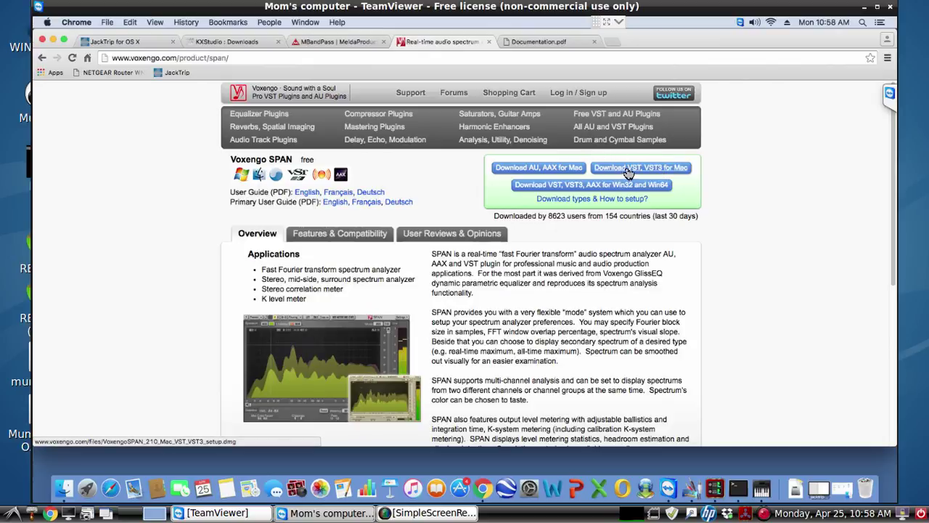
click(535, 47)
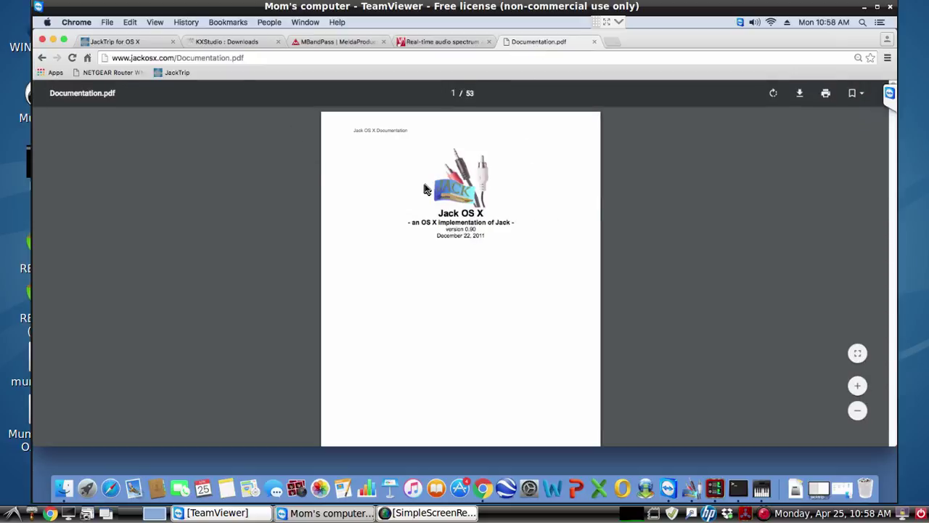
- Minimize the browser window and close Carla
click(53, 40)
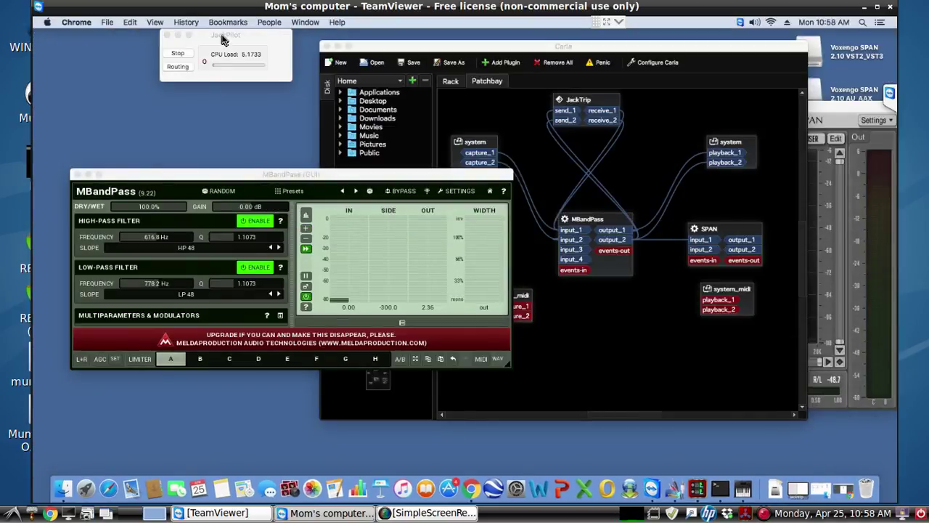
click(224, 40)
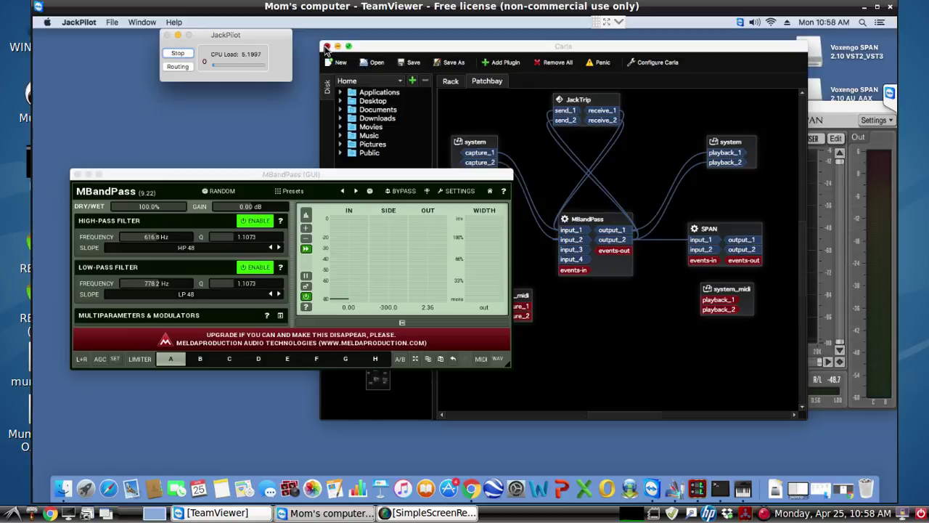
click(326, 46)
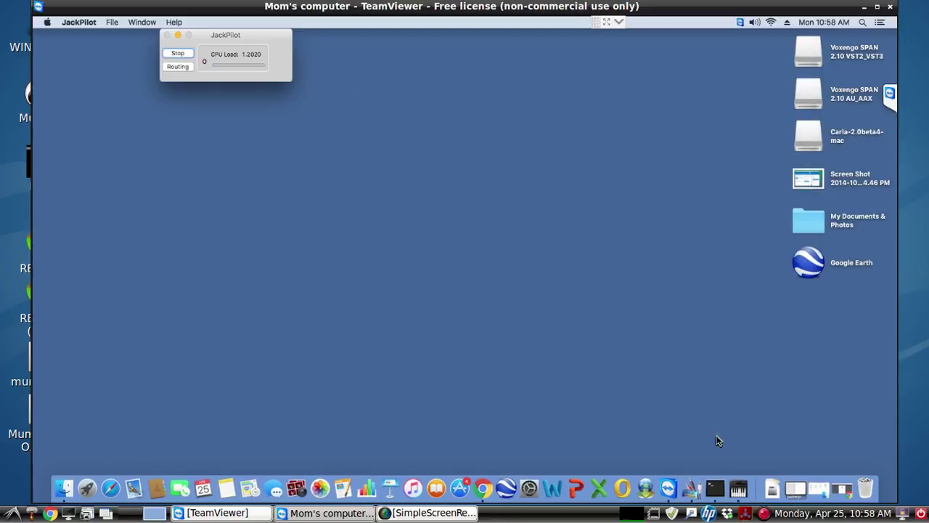
- Switch to Terminal, stop the running jacktrip client, and minimize the Terminal window
click(719, 488)
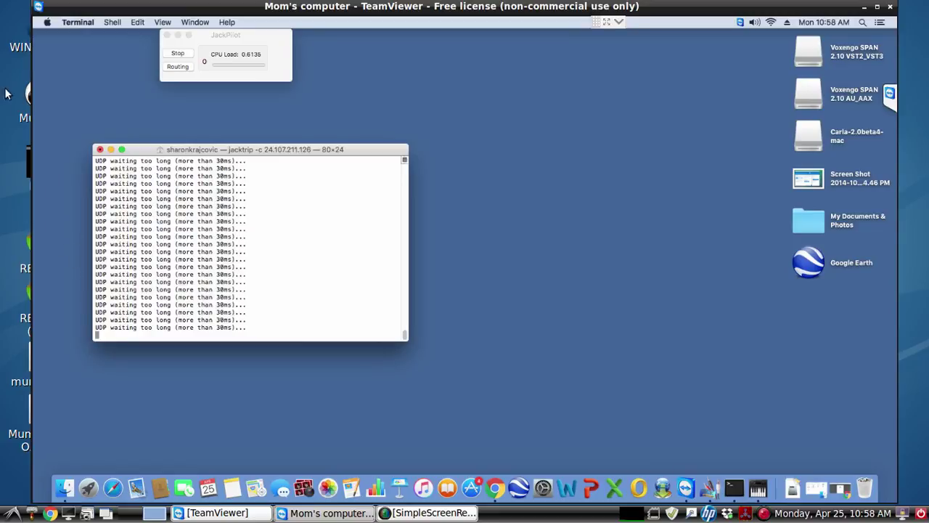
key(ctrl+c)
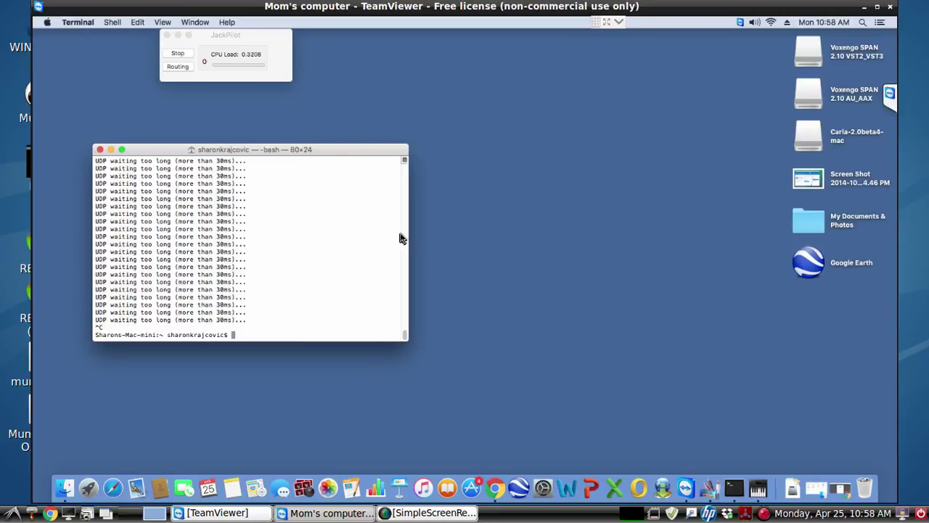
click(112, 151)
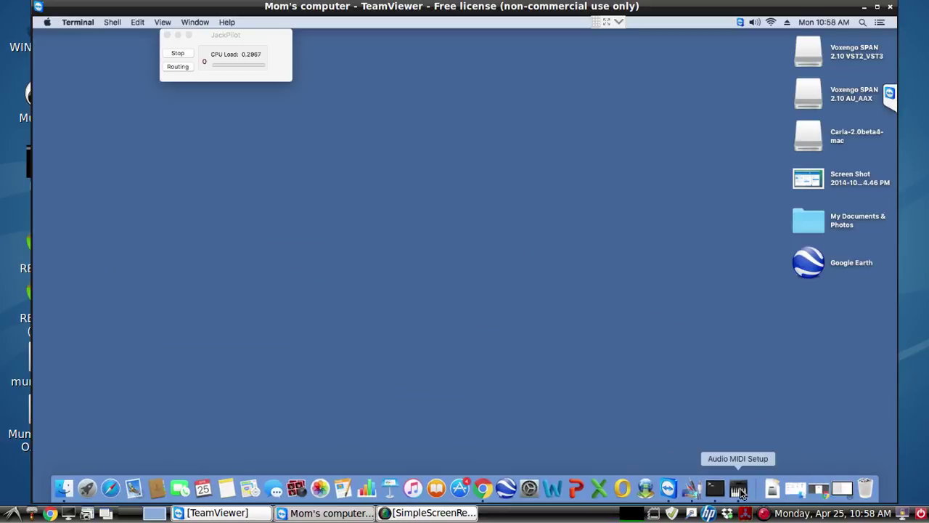
- Quit Audio MIDI Setup and close the minimized Terminal window
right_click(740, 492)
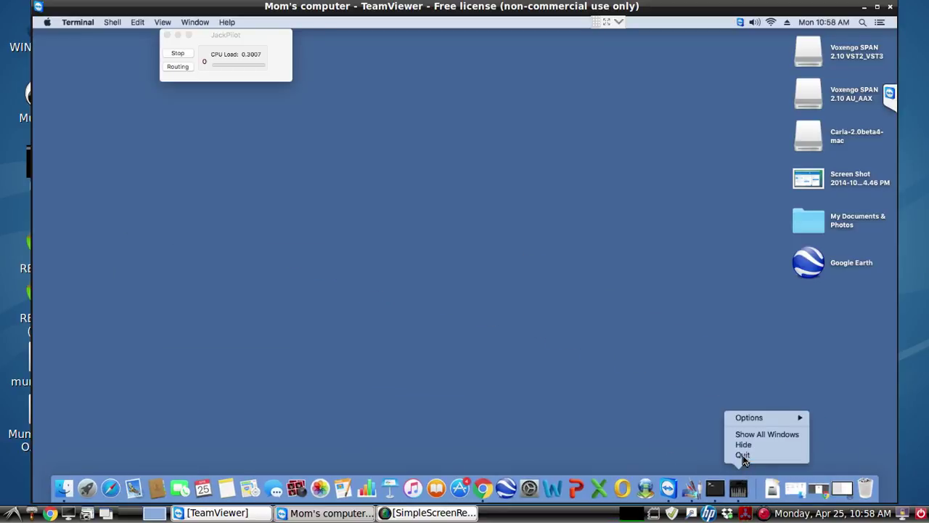
click(744, 455)
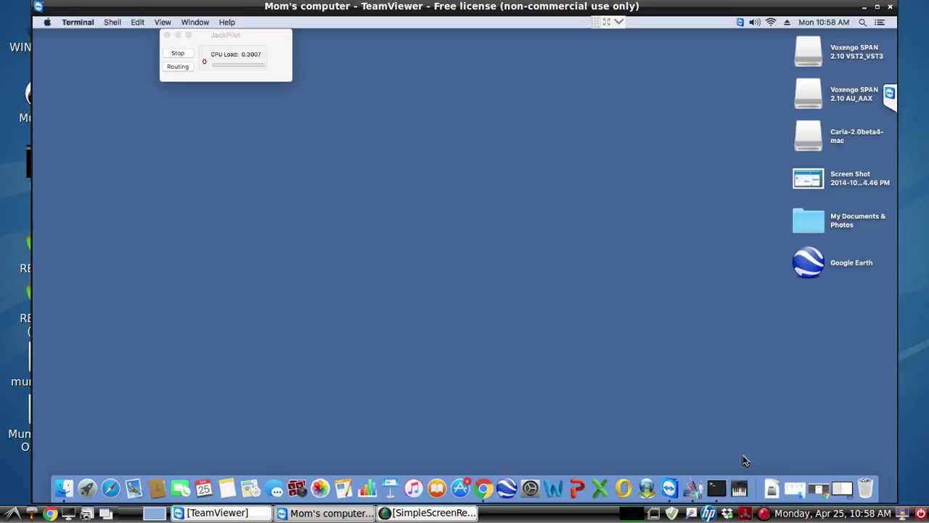
click(787, 488)
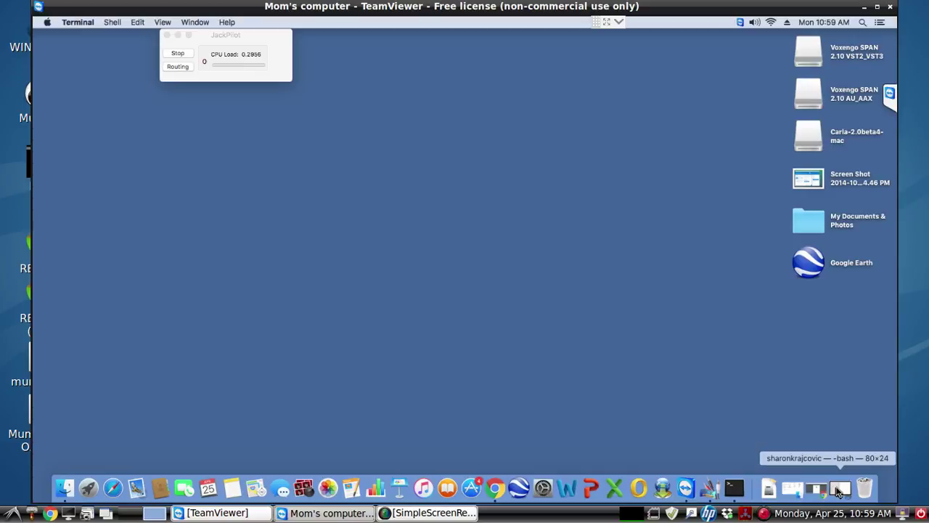
click(836, 492)
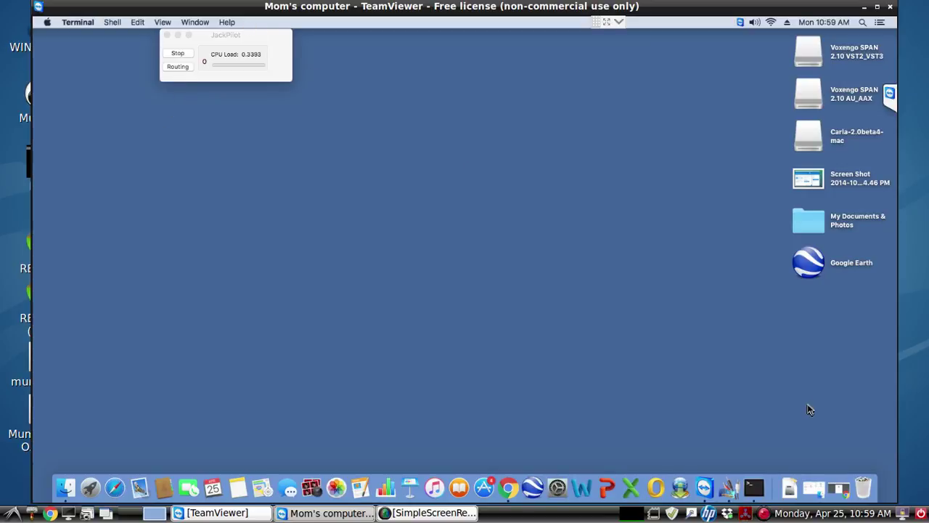
- Restore the minimized Voxengo SPAN 2.10 VST2_VST3 window, point out SPAN.vst and SPAN.vst3, and close the window
click(840, 490)
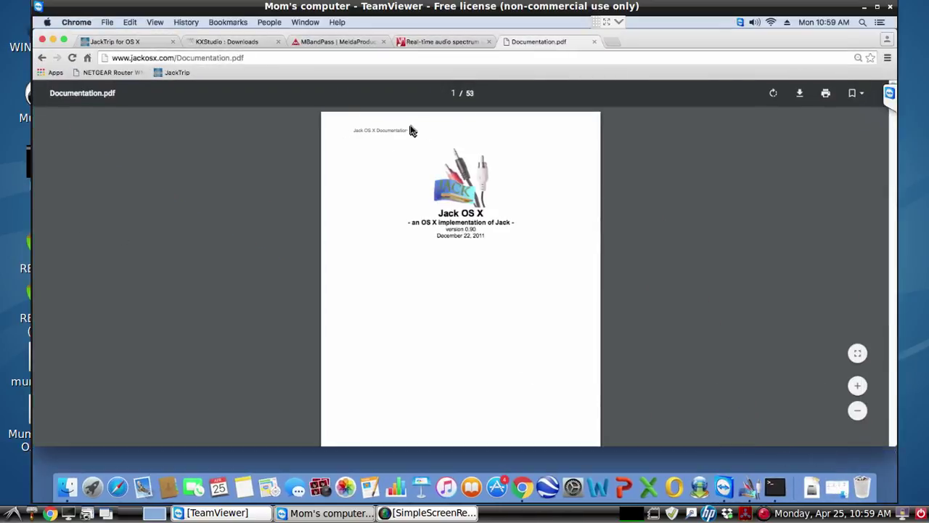
click(54, 40)
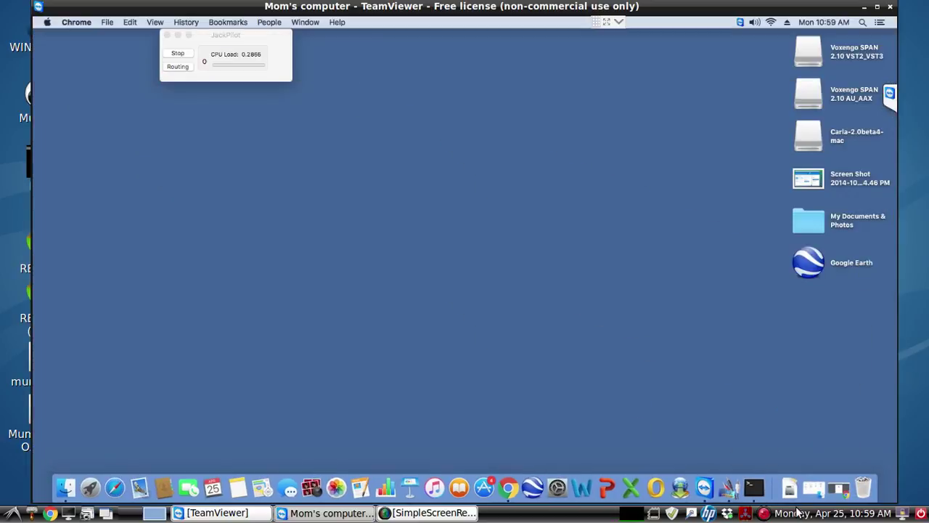
click(810, 494)
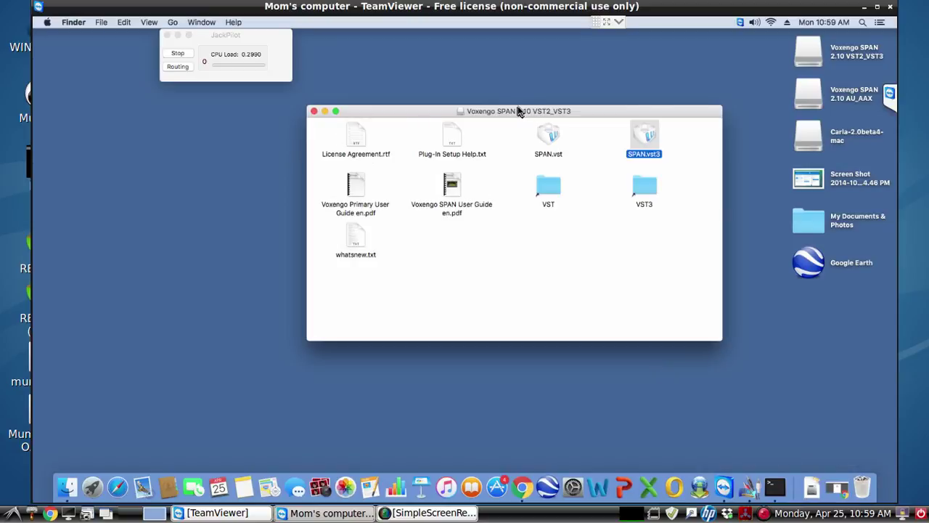
click(576, 151)
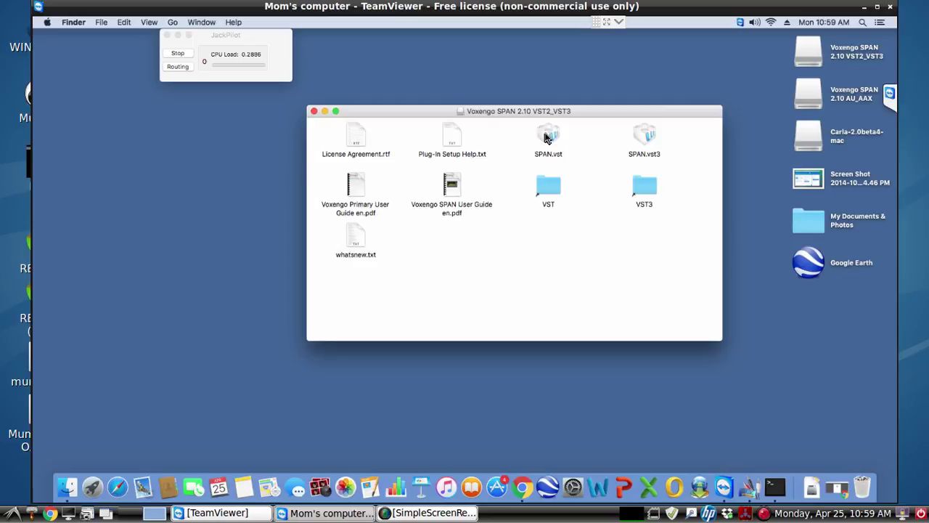
mouse_move(548, 138)
mouse_down()
mouse_move(534, 143)
mouse_move(517, 191)
mouse_move(550, 203)
mouse_move(512, 128)
mouse_move(545, 138)
mouse_up()
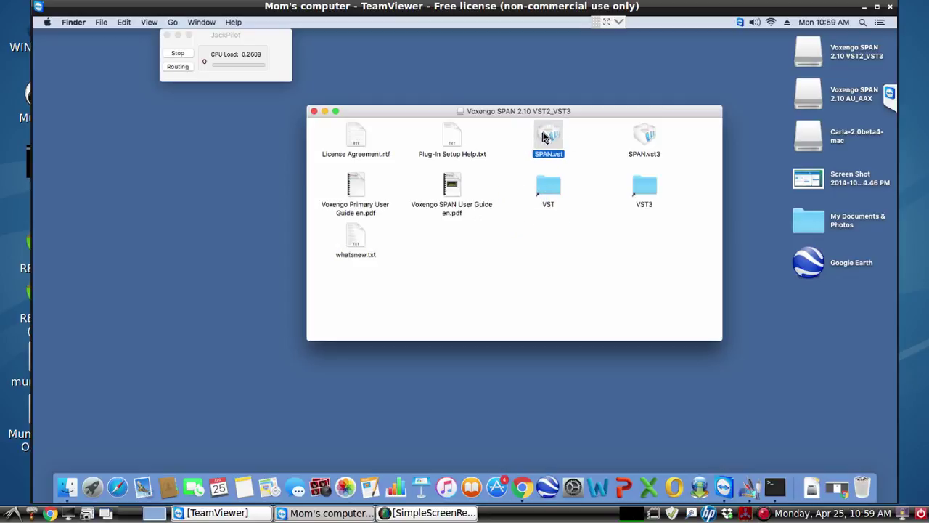
mouse_move(644, 140)
mouse_down()
mouse_move(684, 186)
mouse_move(647, 197)
mouse_move(656, 157)
mouse_move(644, 137)
mouse_up()
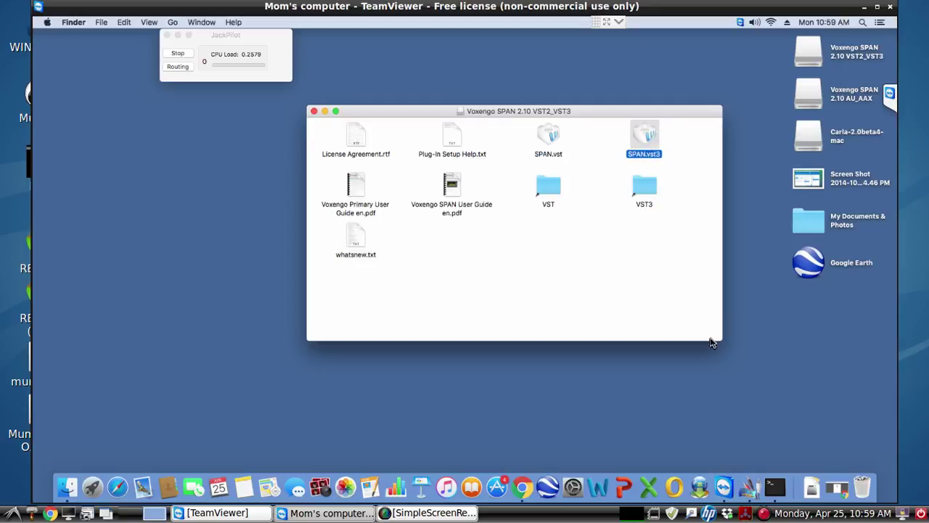
click(314, 112)
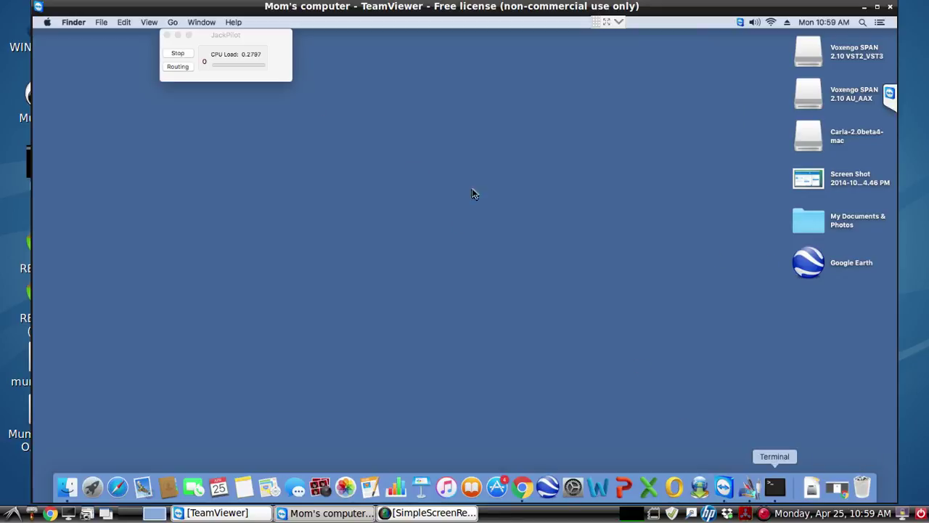
- Stop the JACK server in JackPilot and quit JackPilot
click(176, 56)
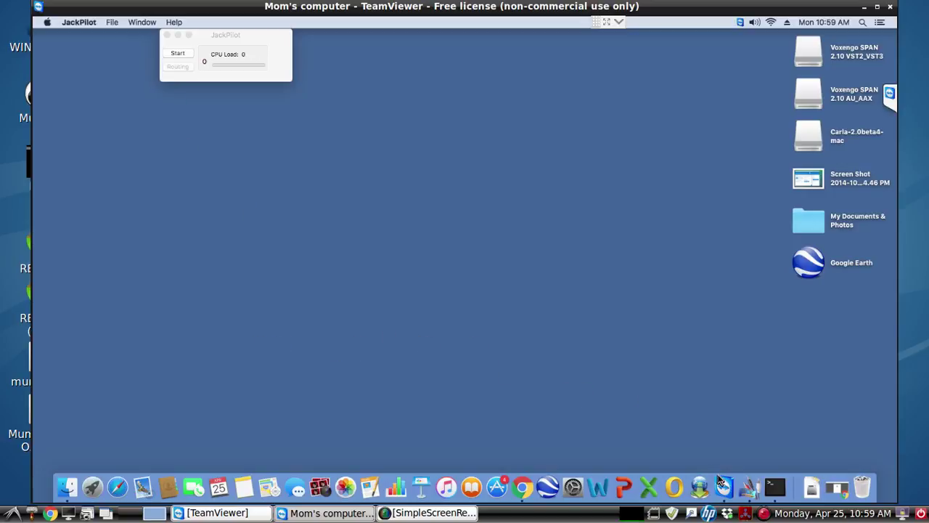
right_click(746, 486)
click(754, 453)
- Relaunch JackPilot and review its JACK server preferences, including Activate MIDI, closing them without saving
click(94, 487)
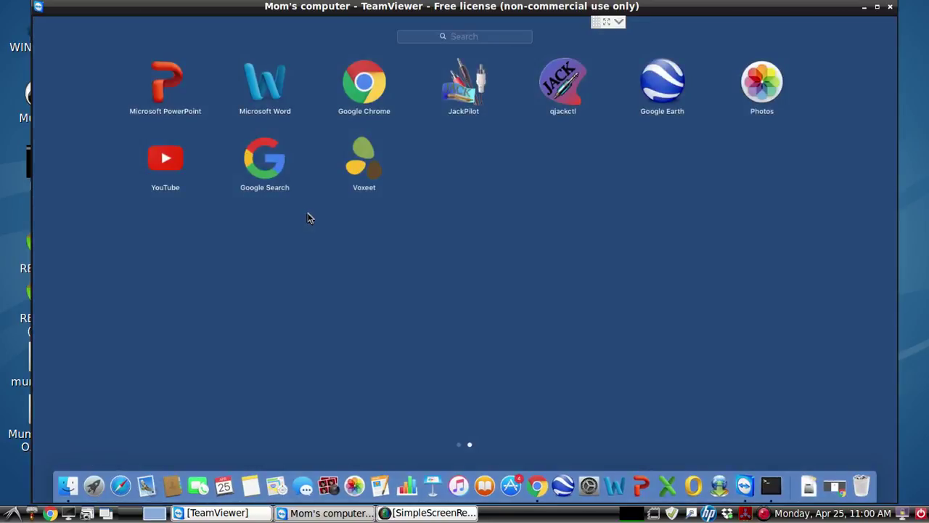
click(460, 106)
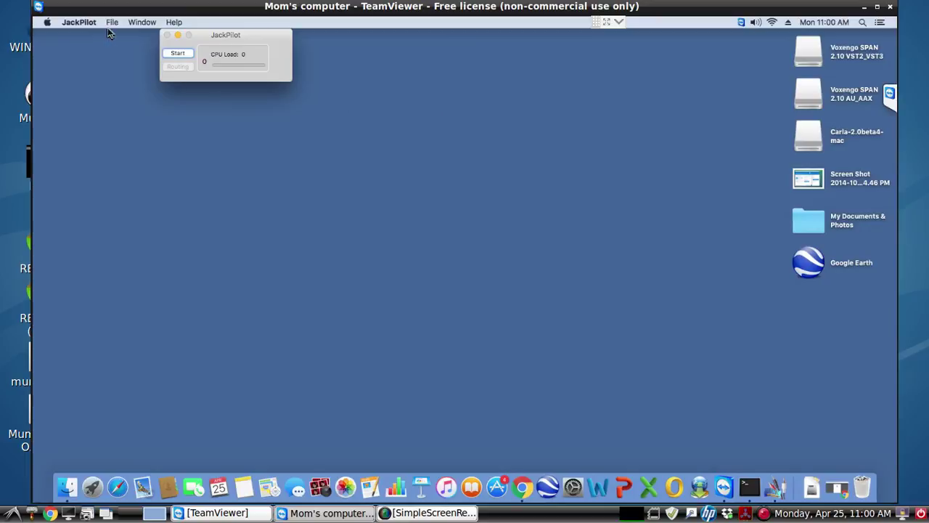
click(81, 23)
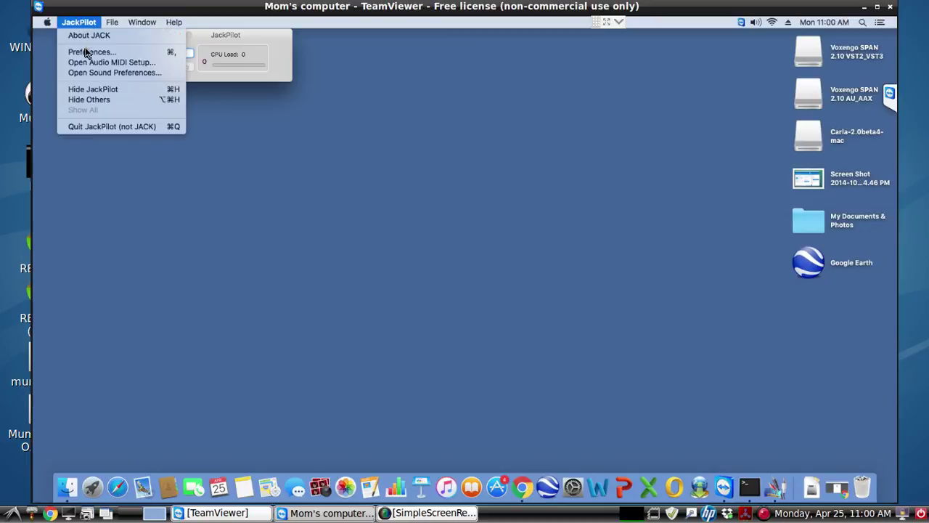
click(85, 52)
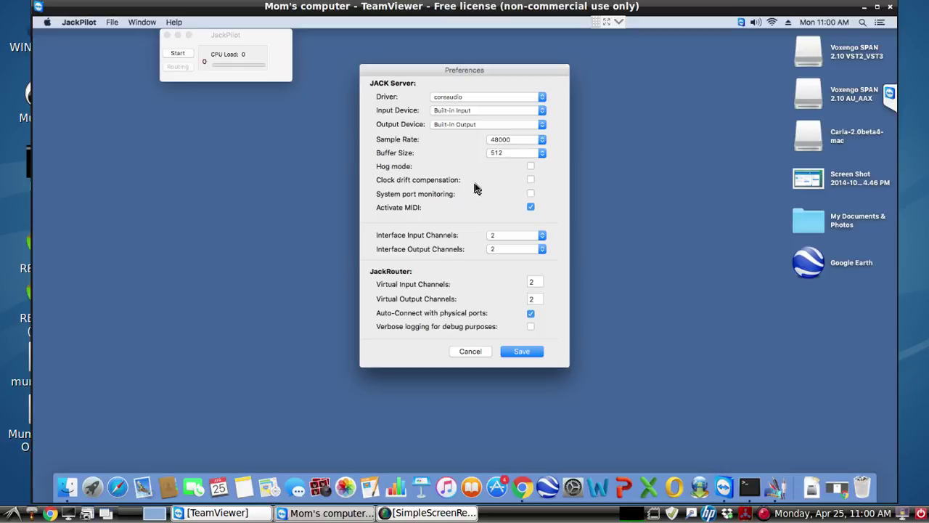
click(531, 208)
click(466, 354)
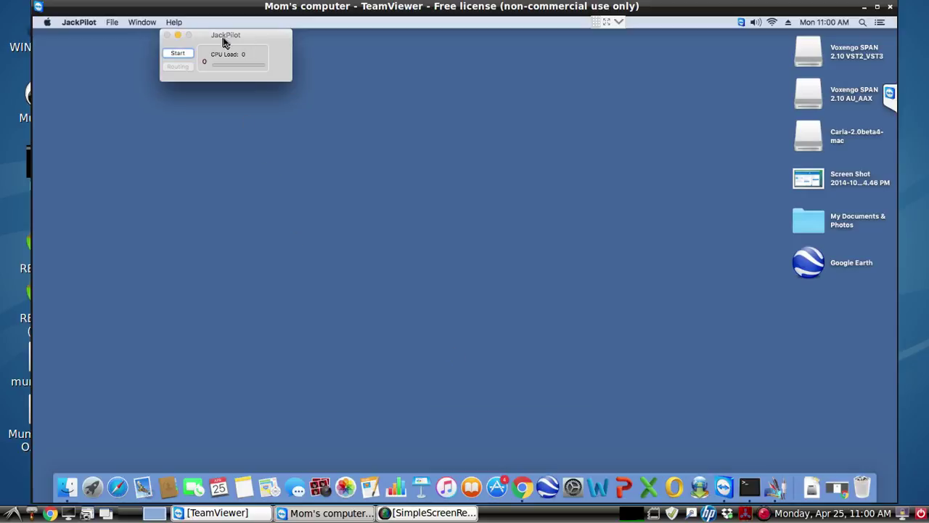
- Start the JACK server and inspect the system and system_midi send and receive ports in the Connections Manager, closing it when done
click(179, 54)
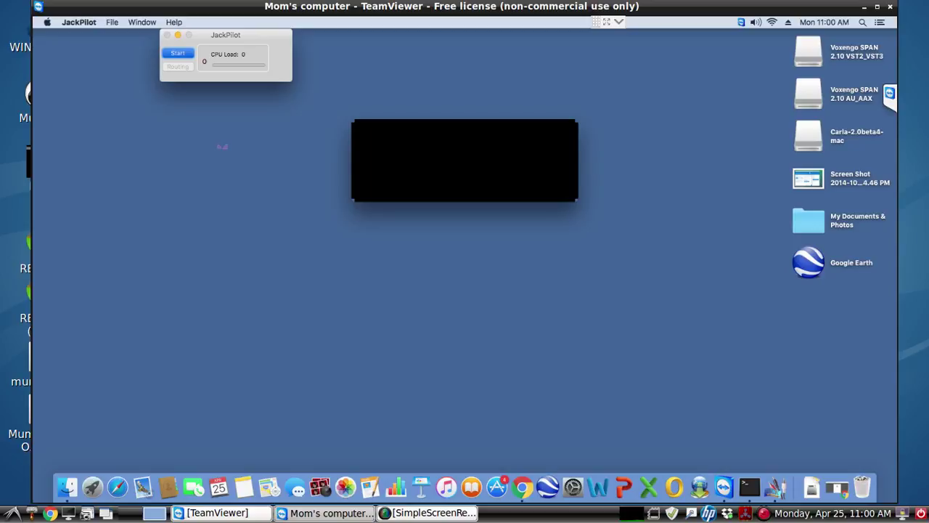
click(177, 67)
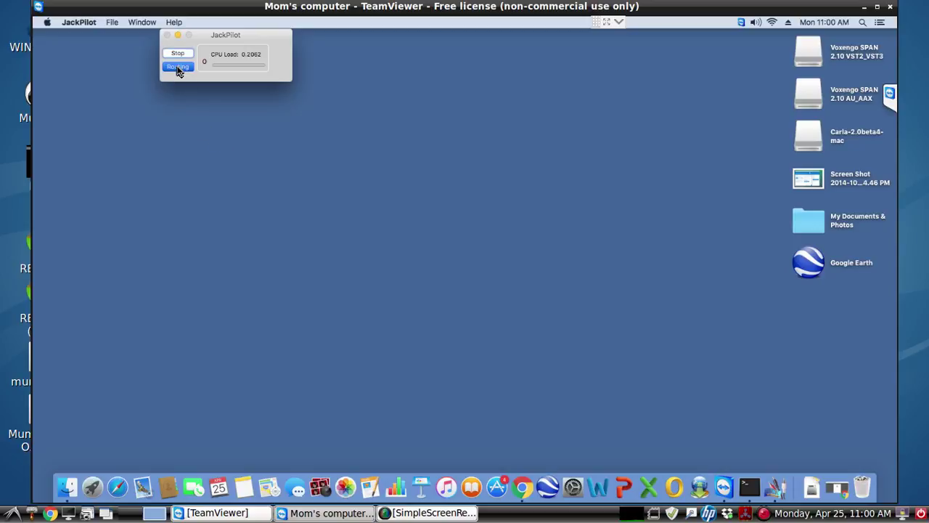
click(168, 159)
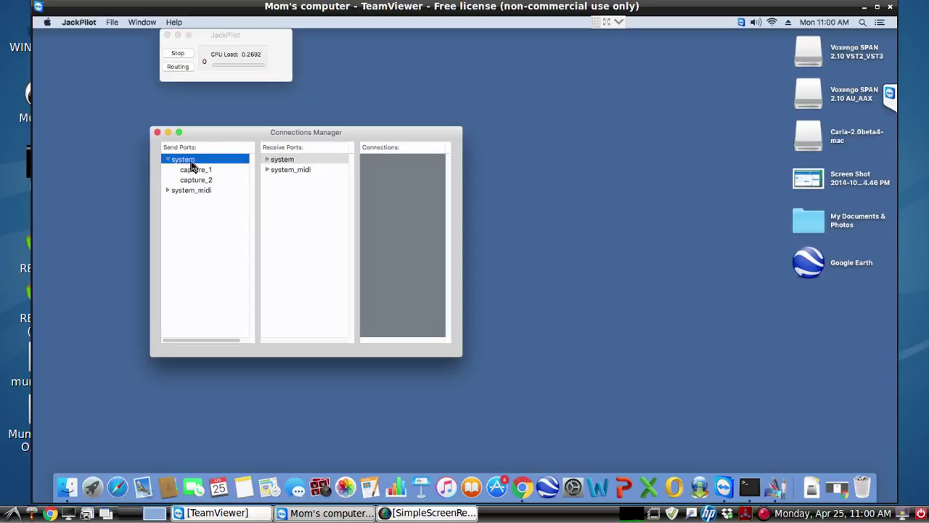
click(266, 159)
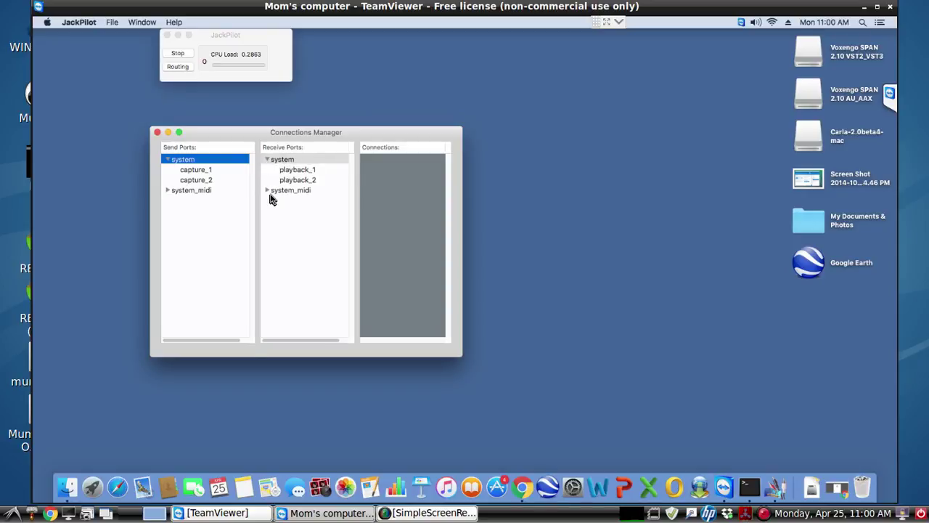
click(266, 190)
click(167, 191)
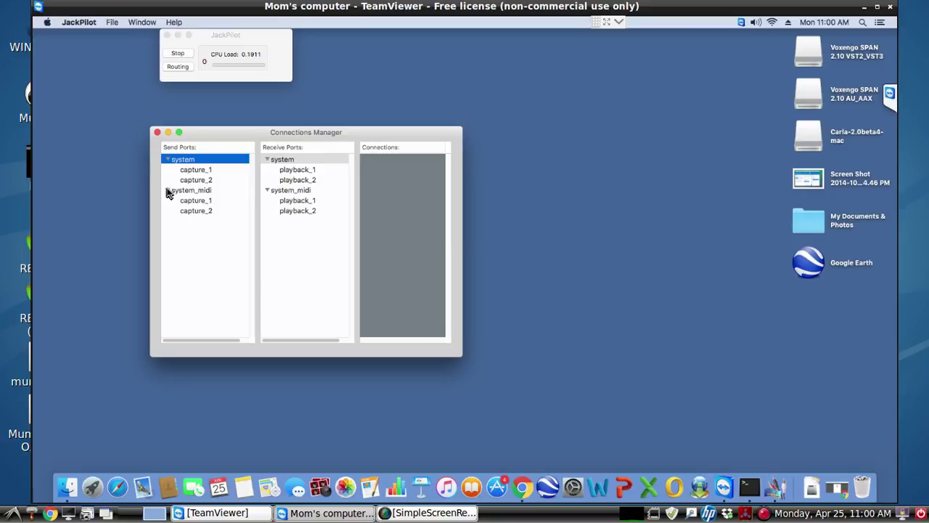
click(157, 132)
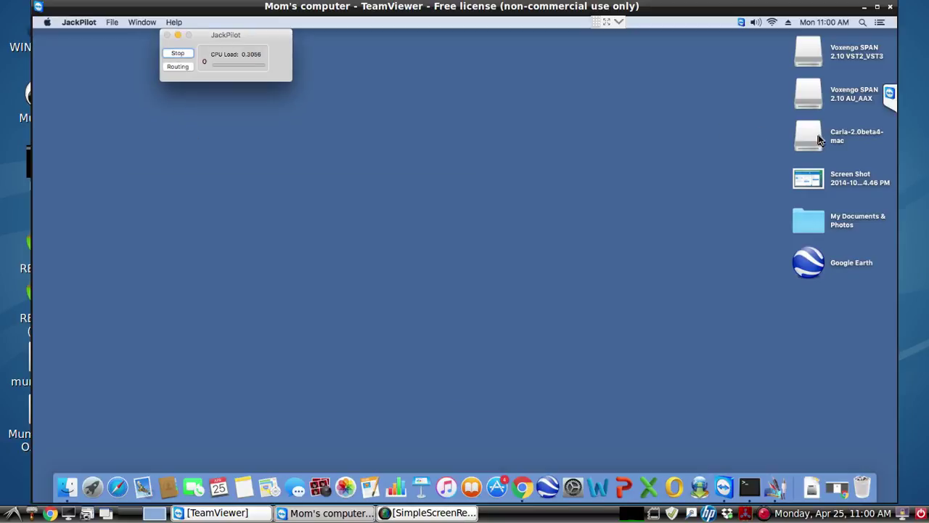
- Open the Downloads folder and the Carla-2.0beta4-mac.dmg disk image in it
right_click(811, 488)
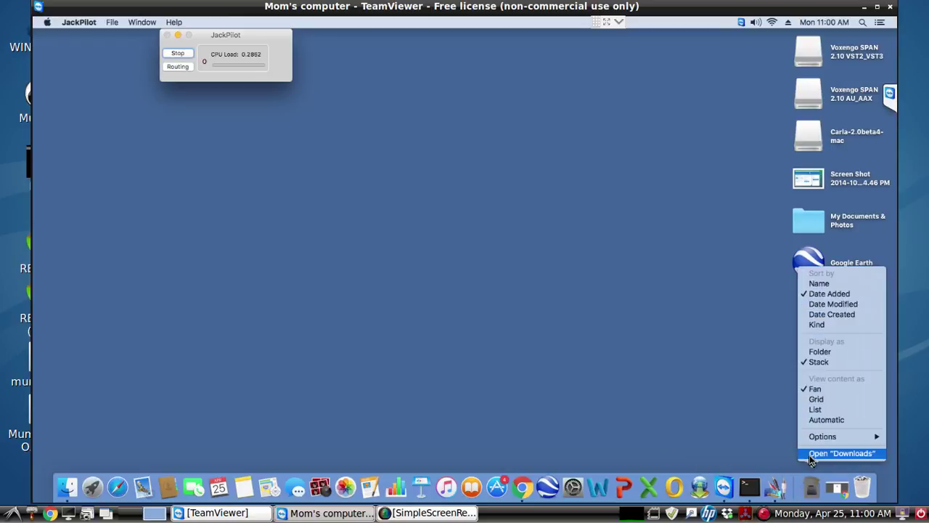
click(811, 455)
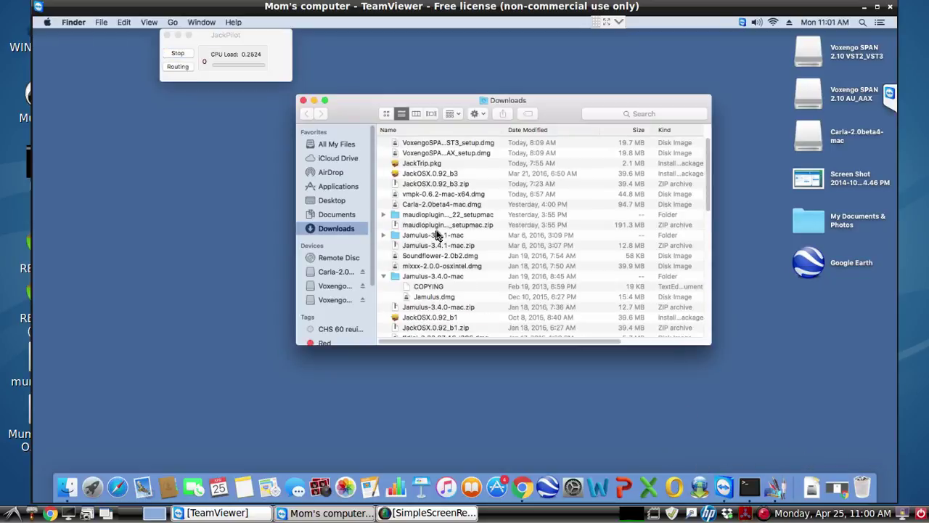
click(430, 207)
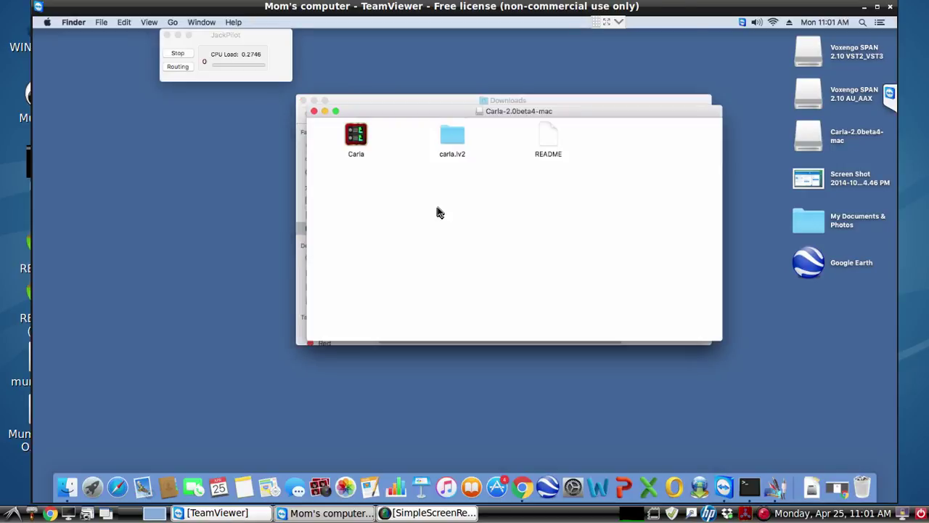
- Launch Carla from its disk image window and allow the downloaded application to open
click(356, 139)
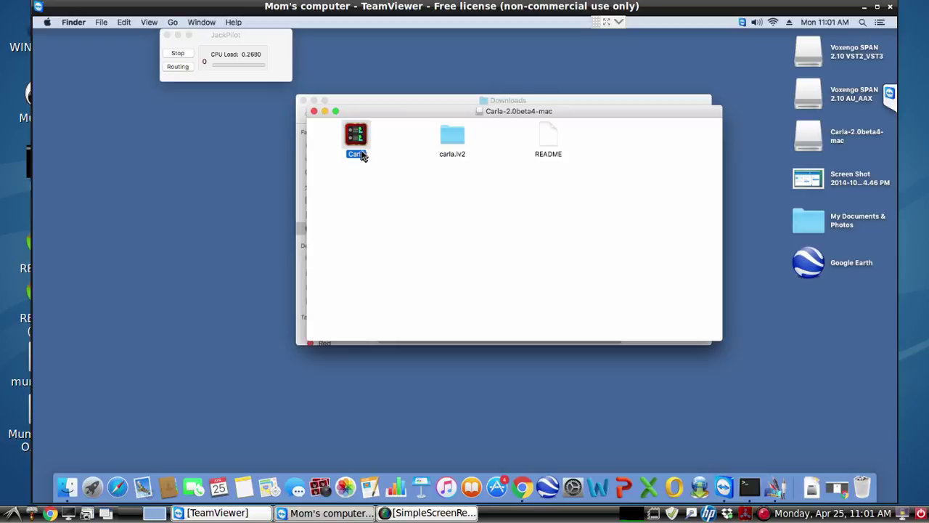
drag(406, 114, 415, 91)
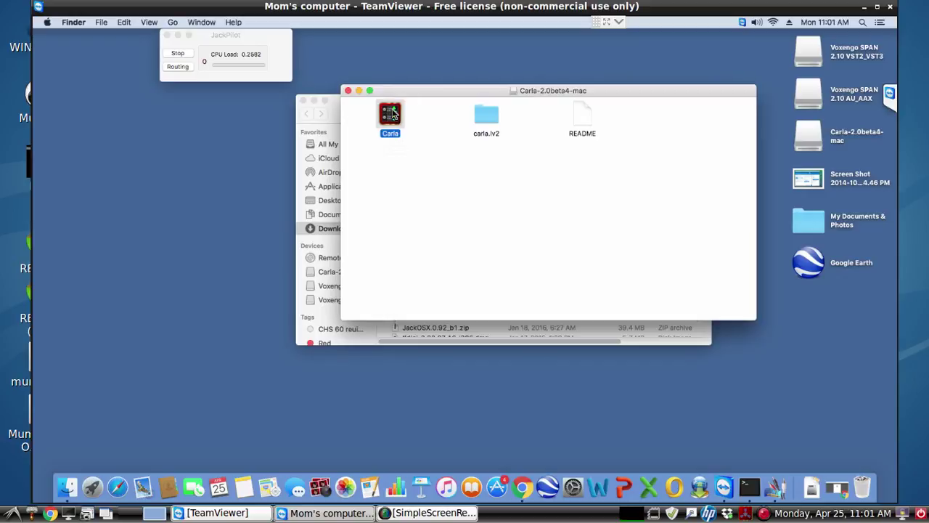
right_click(393, 111)
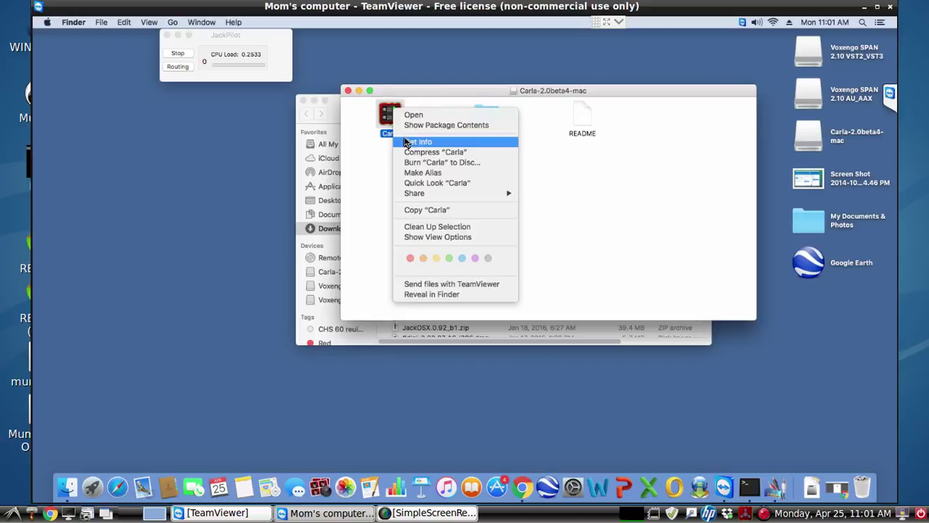
click(408, 115)
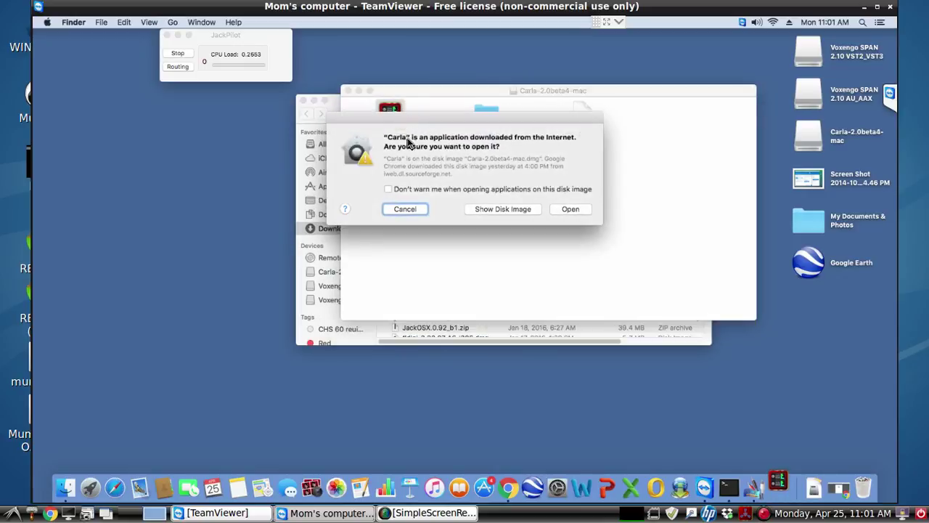
click(551, 211)
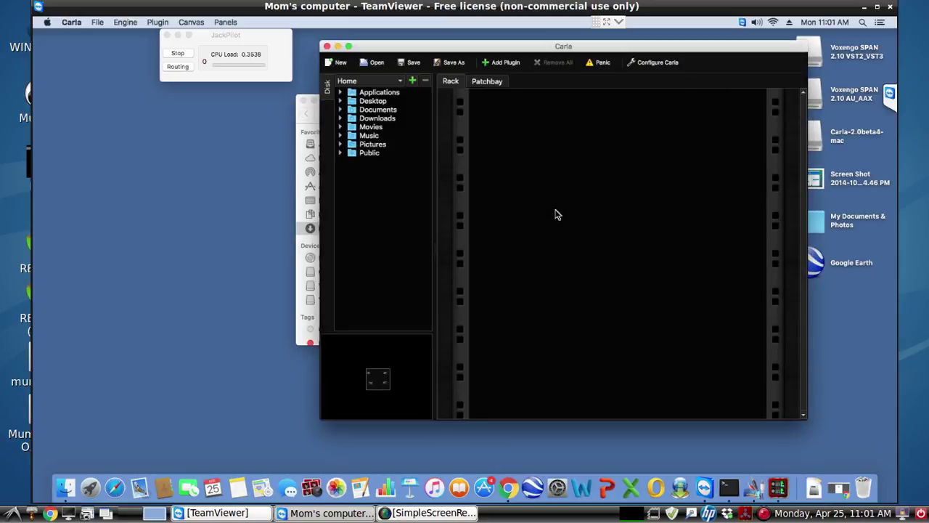
- Show the Patchbay in Carla and slightly reposition the system capture and system playback boxes on the canvas
click(485, 82)
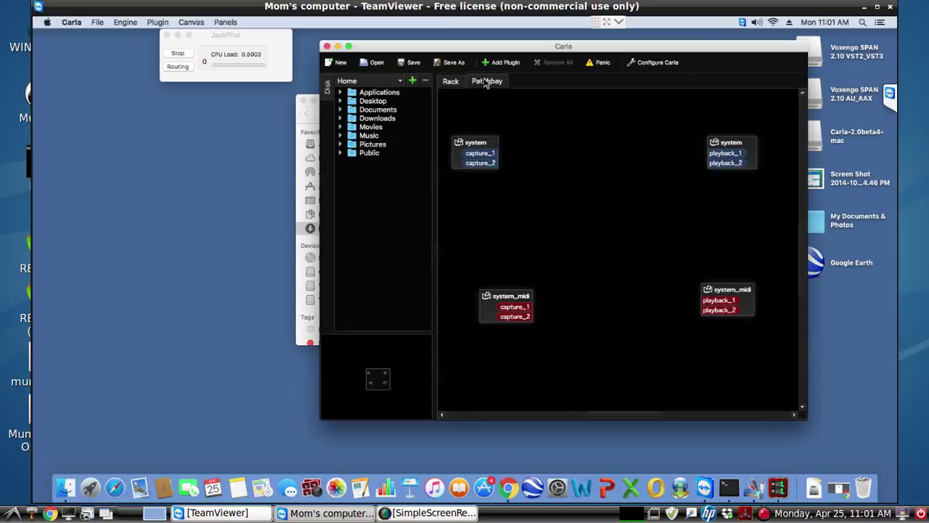
click(520, 300)
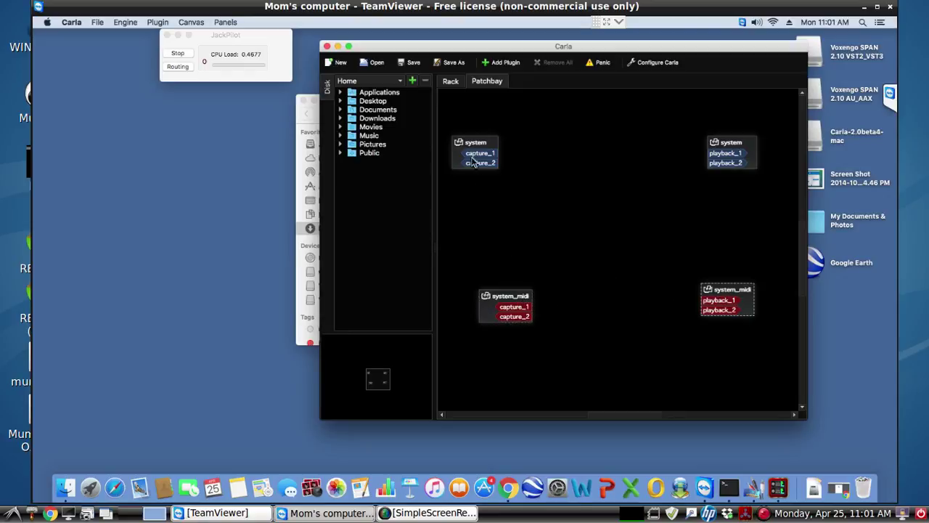
drag(475, 143, 484, 139)
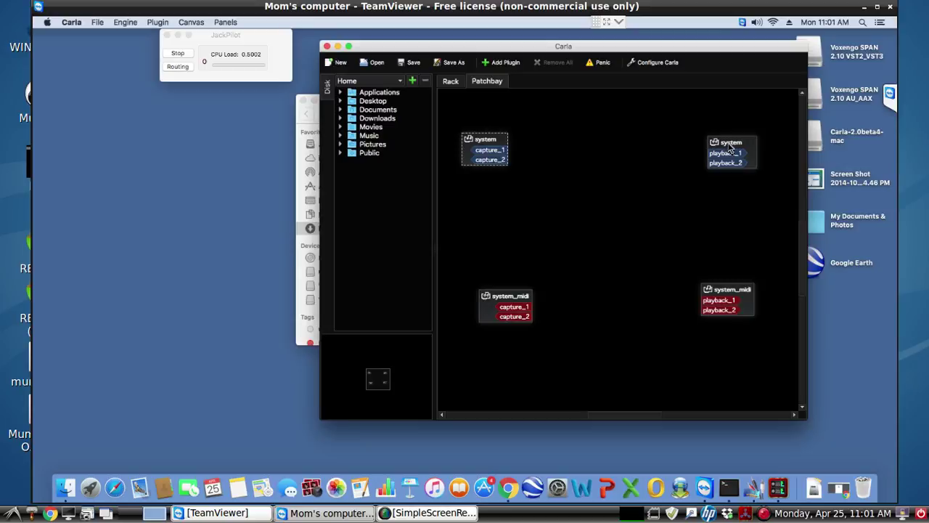
drag(729, 146, 728, 145)
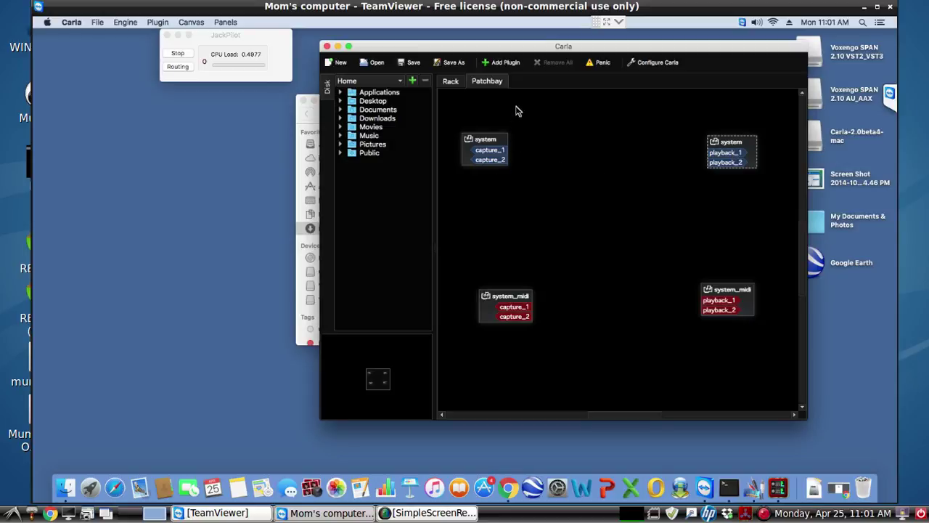
- Review Carla's settings for the LADSPA, VST3 and VST plugin paths and the engine options, closing the settings when done
click(649, 64)
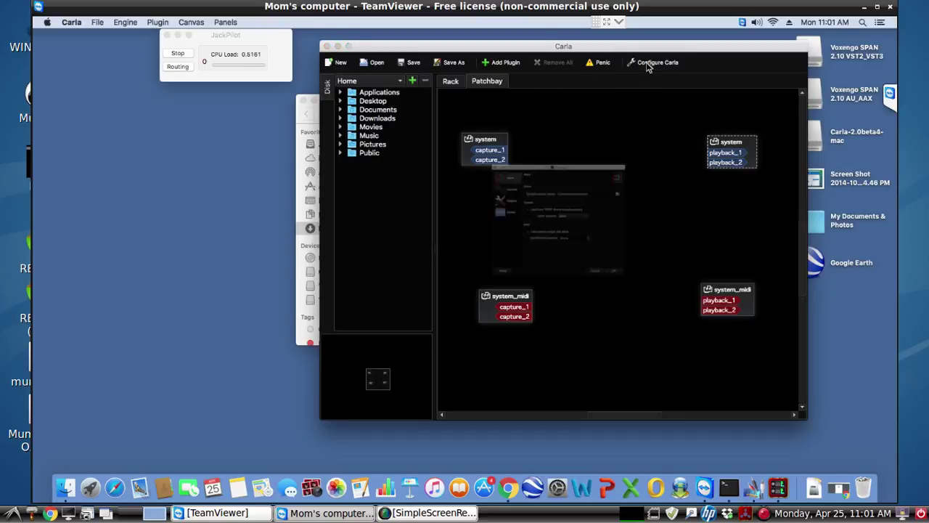
click(449, 201)
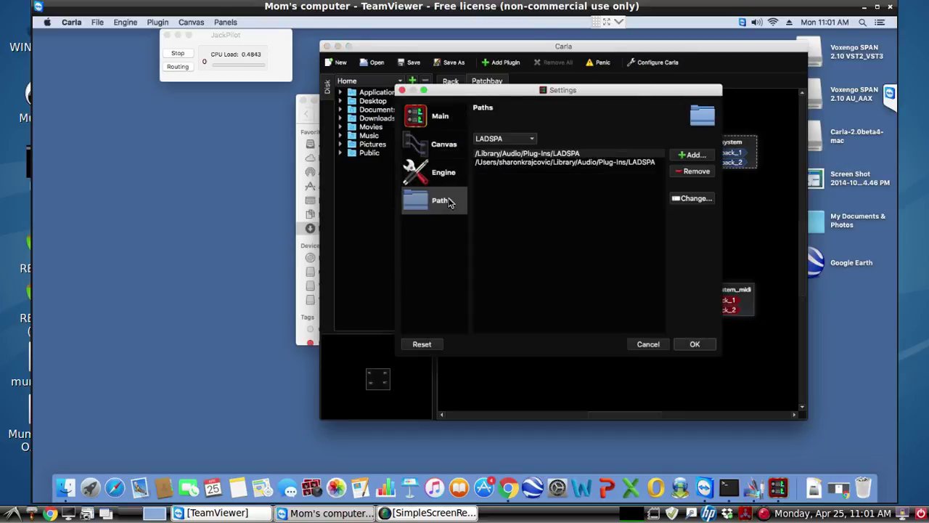
click(528, 139)
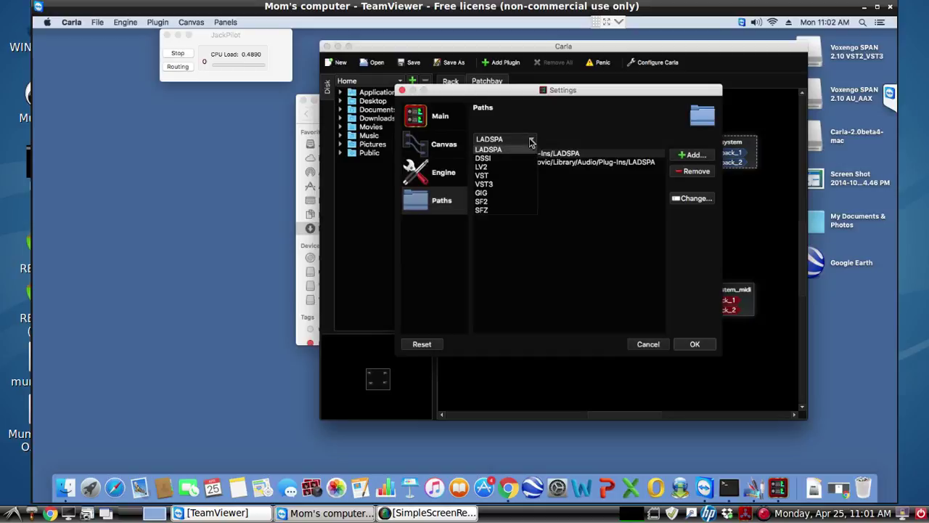
click(498, 184)
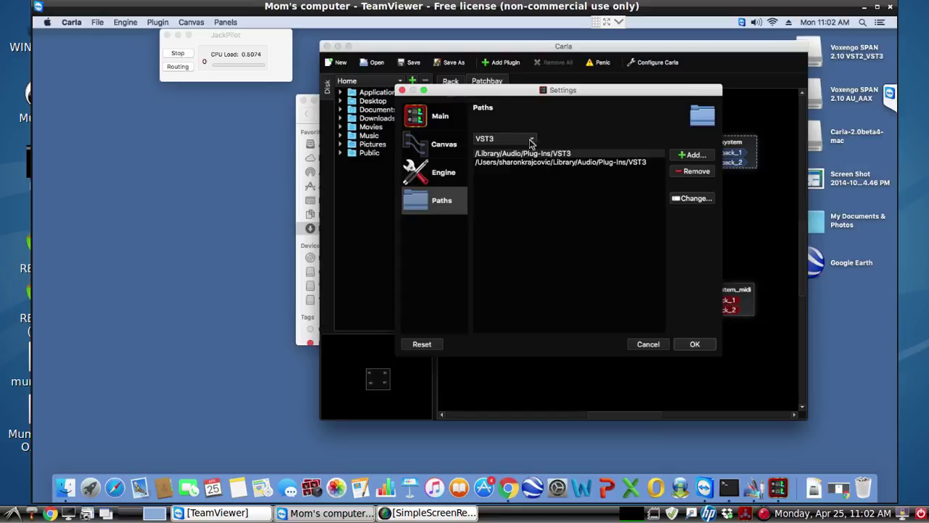
click(531, 140)
click(509, 179)
click(455, 173)
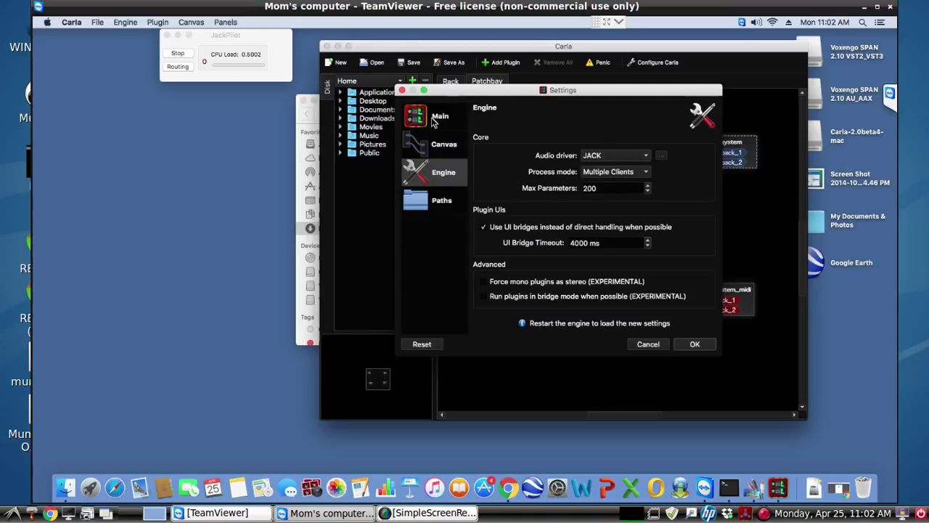
click(402, 91)
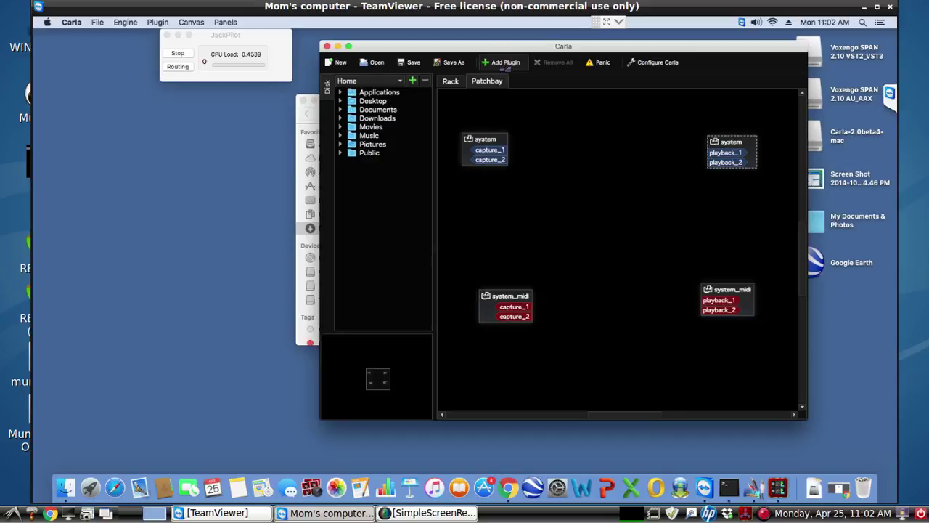
- Open the list of addable plugins and rescan for new native LADSPA, DSSI, VST and VST3 plugins
click(505, 64)
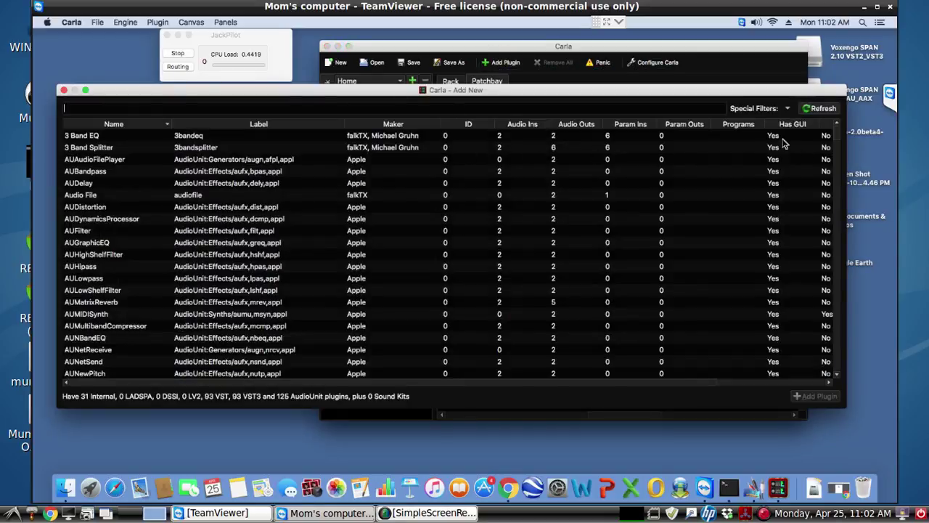
click(822, 110)
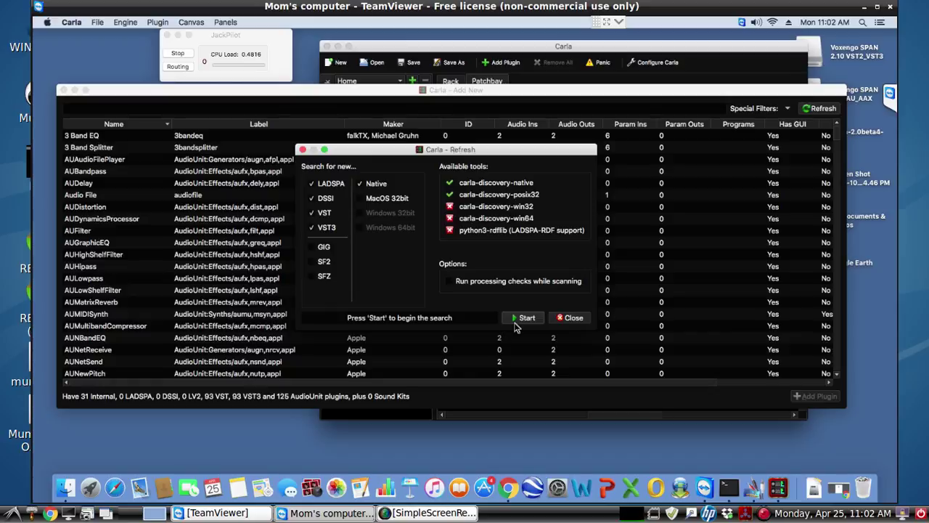
click(522, 318)
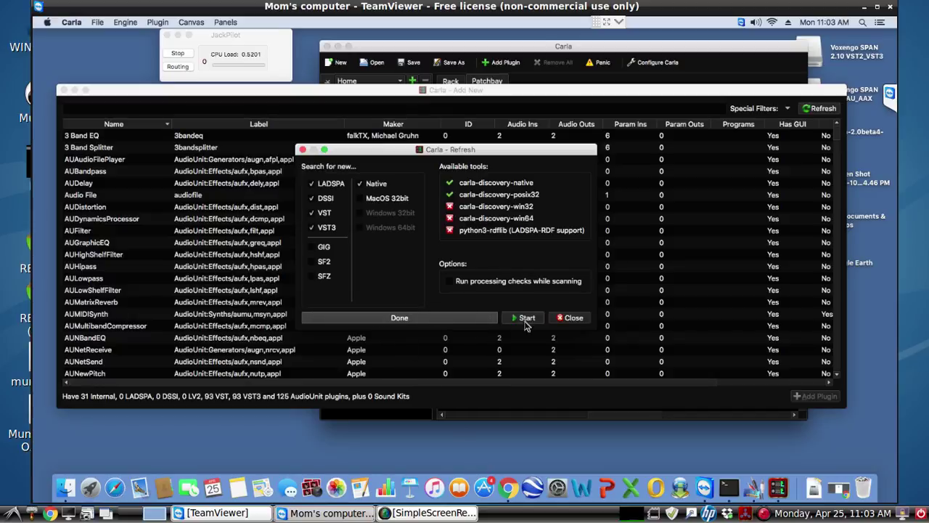
click(566, 319)
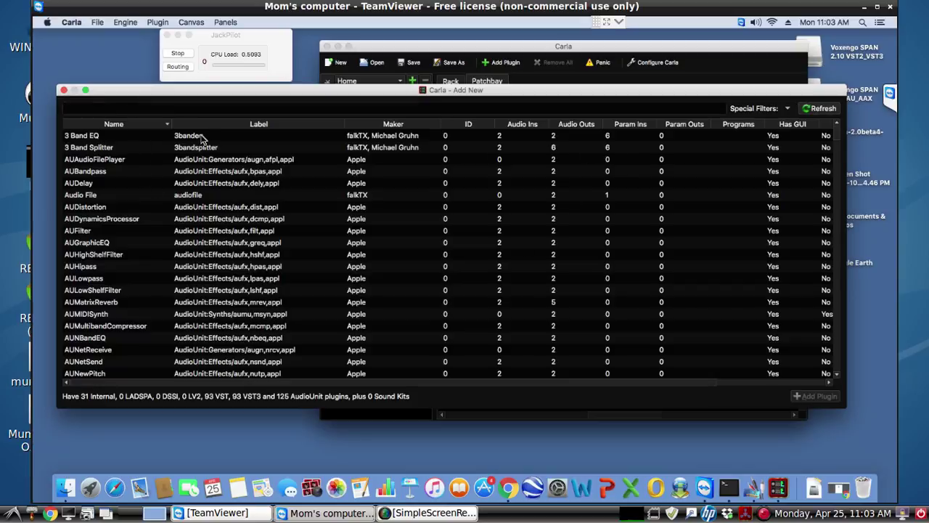
- Filter the plugin list by "mb" and add the VST3 version of MBandPass to the session
text(mb)
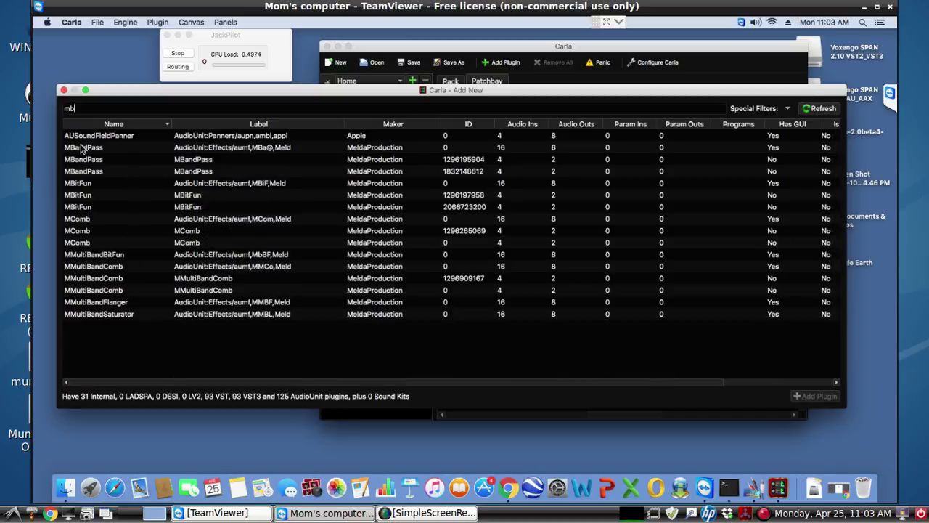
click(216, 151)
click(205, 161)
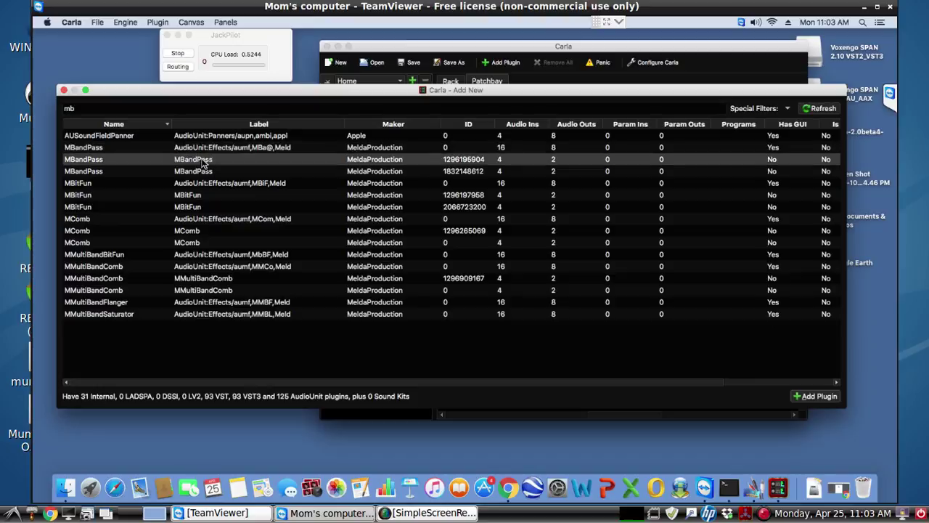
click(203, 172)
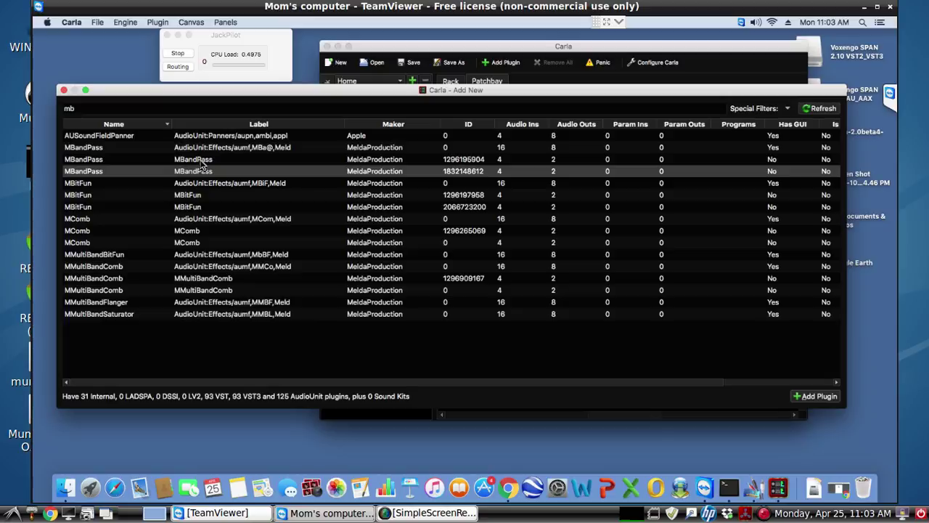
click(204, 160)
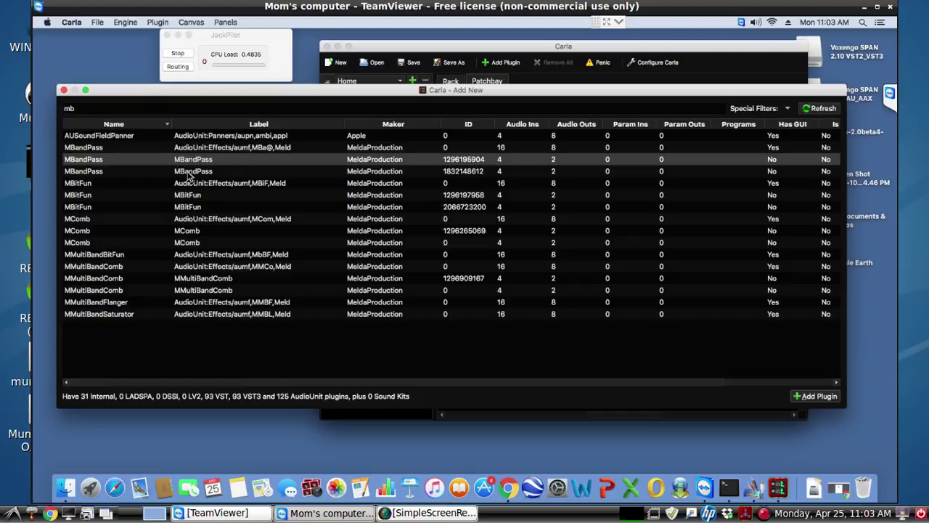
click(189, 172)
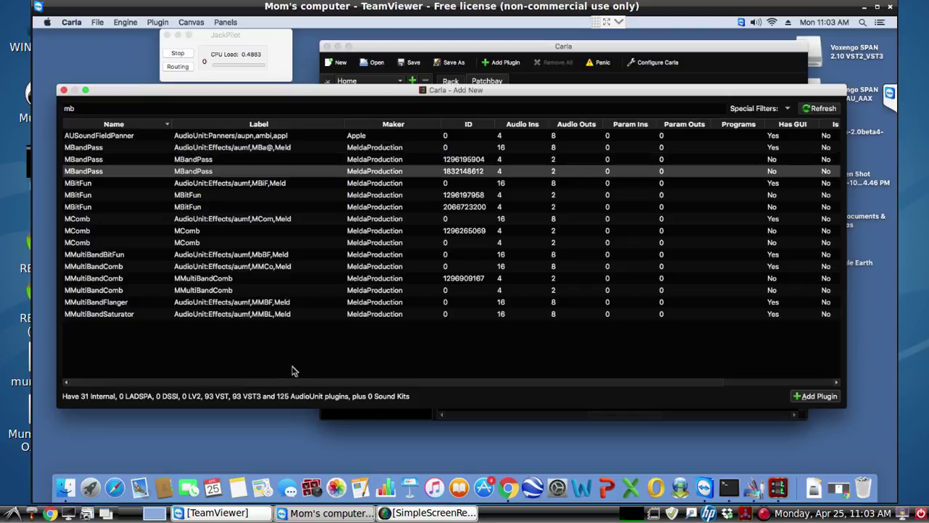
drag(376, 385, 478, 388)
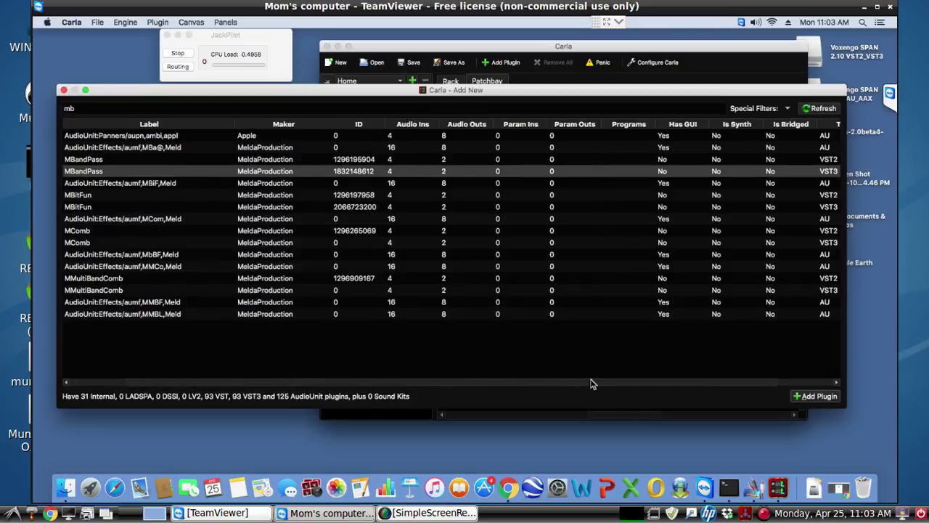
click(817, 396)
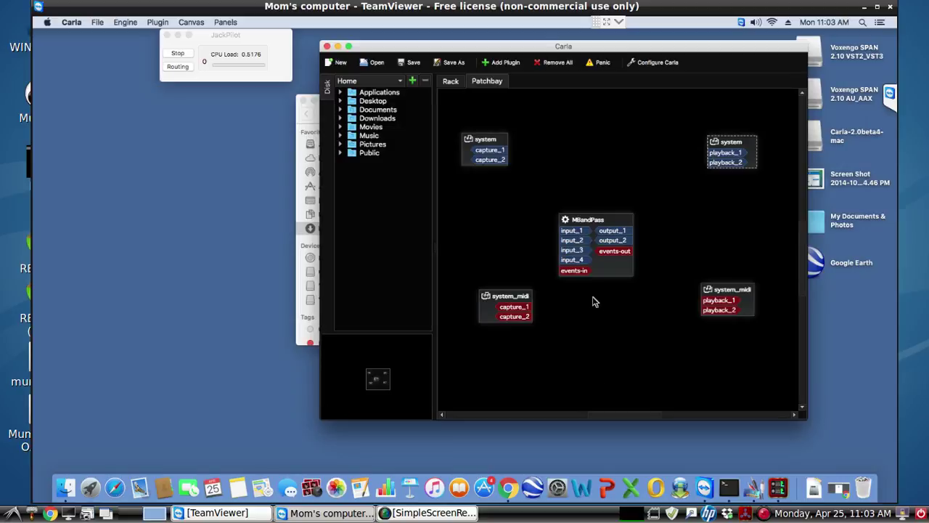
- Show MBandPass's own interface from the Rack and enable both its high-pass and low-pass filters
click(451, 81)
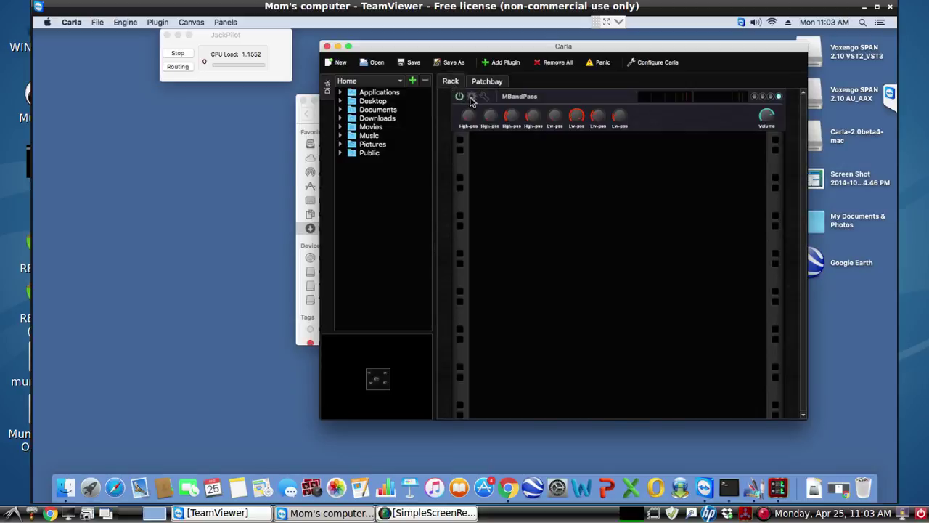
click(472, 97)
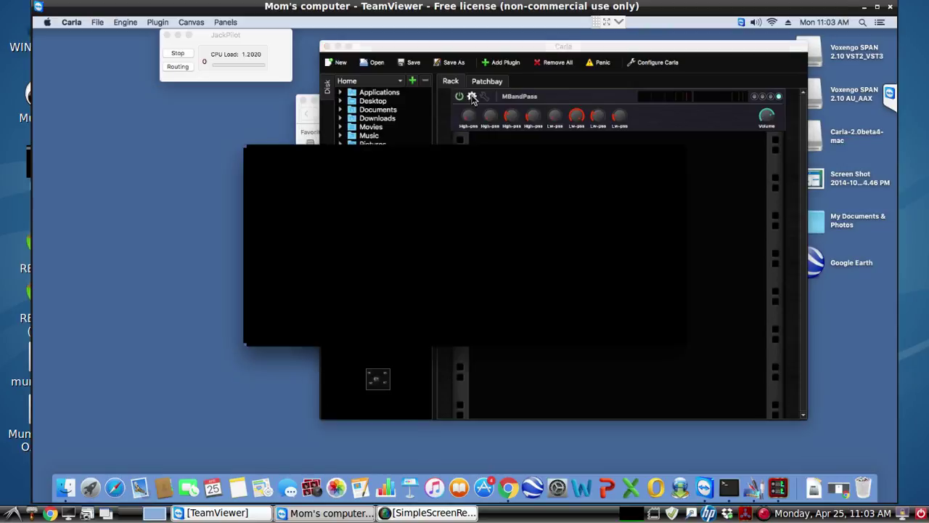
click(433, 200)
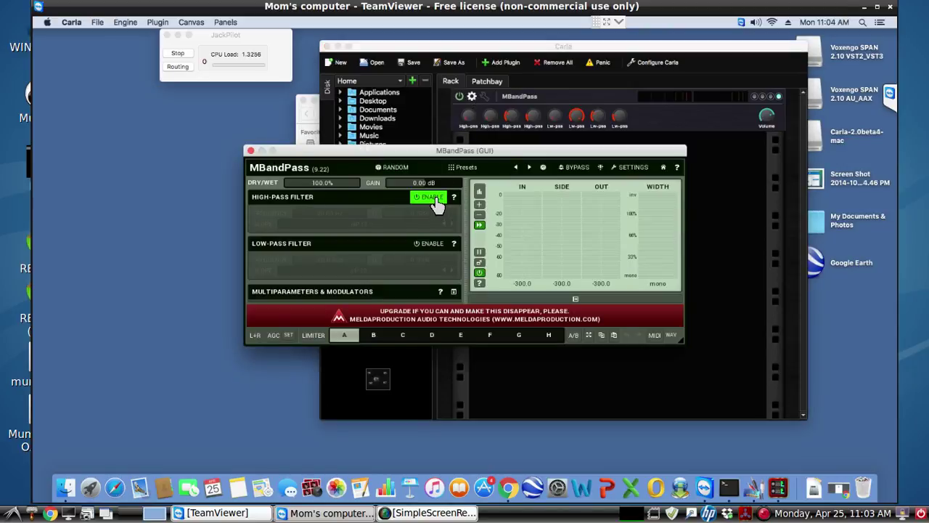
click(429, 245)
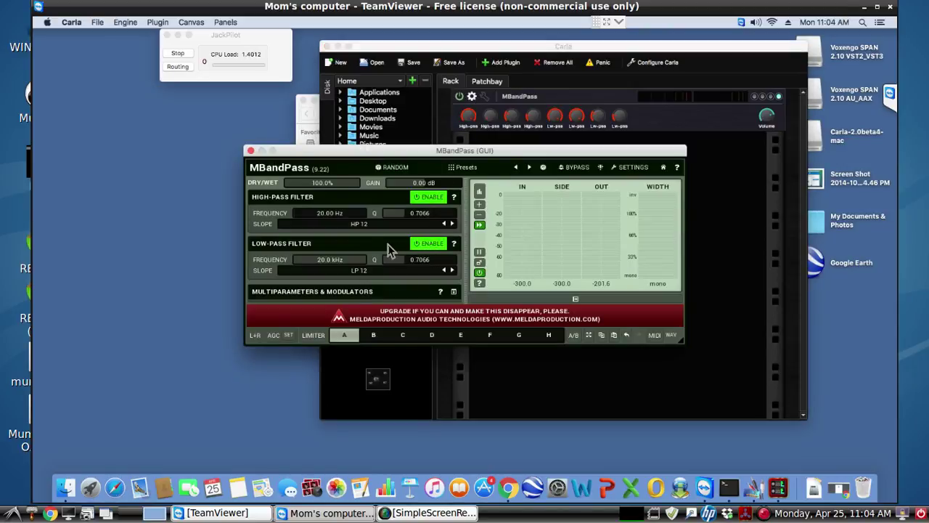
- Set MBandPass's high-pass filter frequency to 600 Hz and its low-pass filter frequency to 800 Hz
double_click(327, 214)
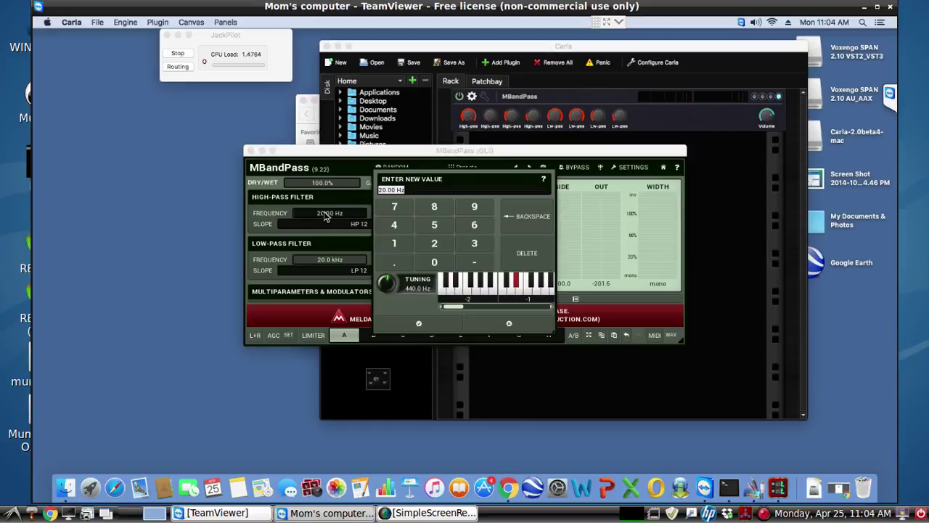
click(470, 227)
click(435, 262)
click(419, 324)
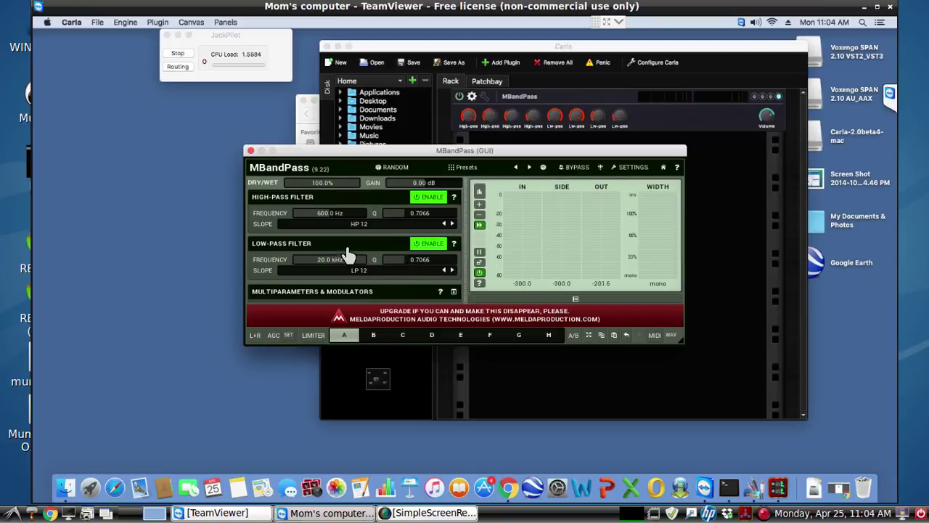
click(333, 265)
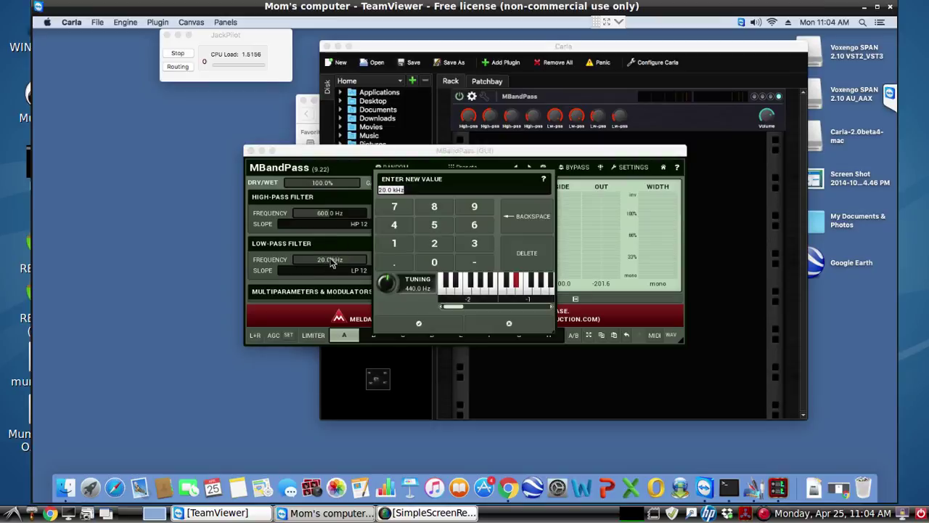
click(434, 209)
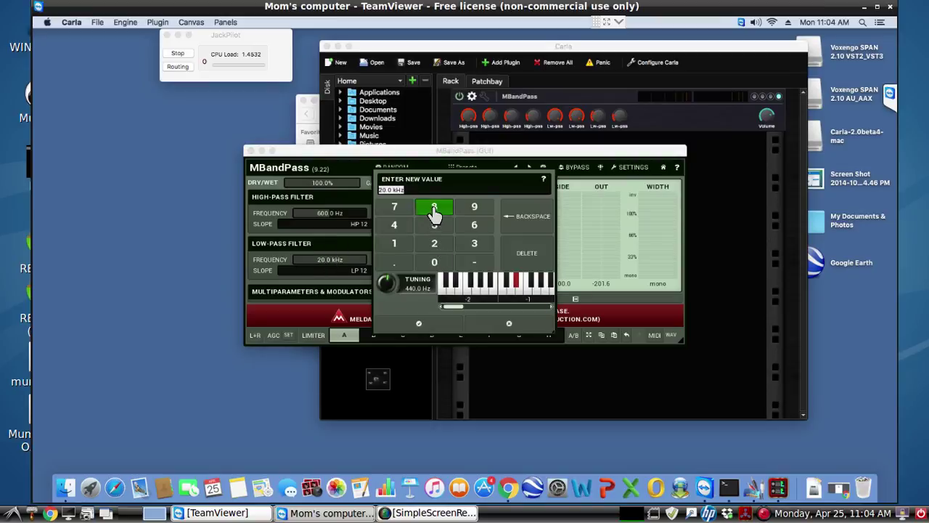
click(435, 263)
click(436, 264)
click(419, 324)
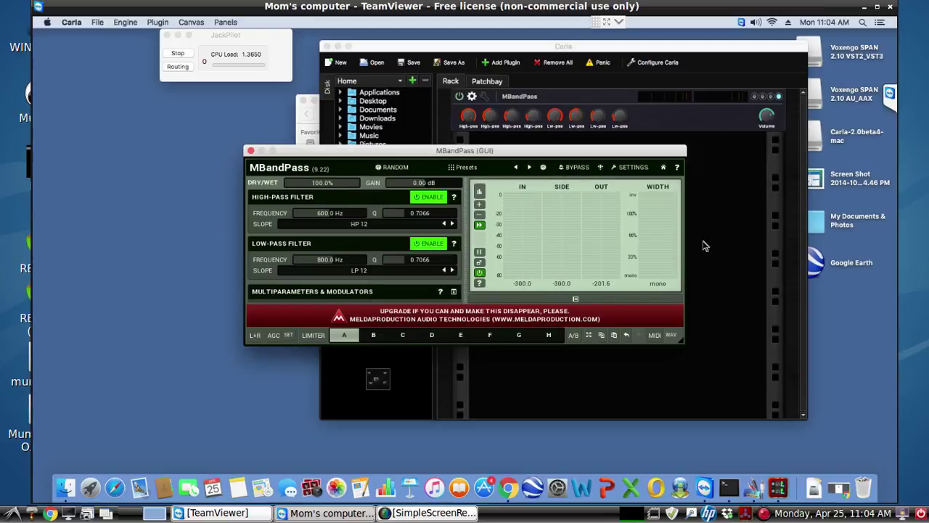
- Clear the MBandPass window out of the way and, in the Patchbay, connect system capture_1 and capture_2 to MBandPass input_1 and input_2
drag(561, 150, 363, 165)
click(485, 81)
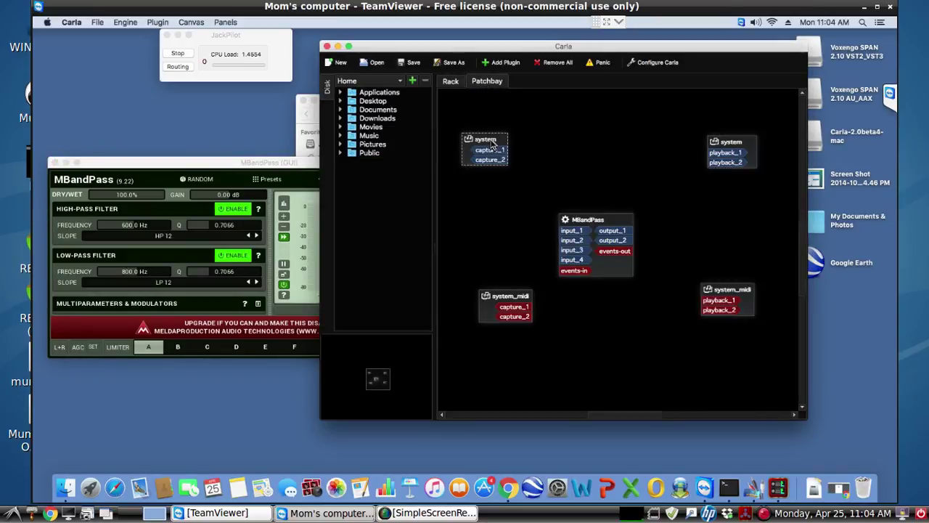
drag(492, 145, 486, 211)
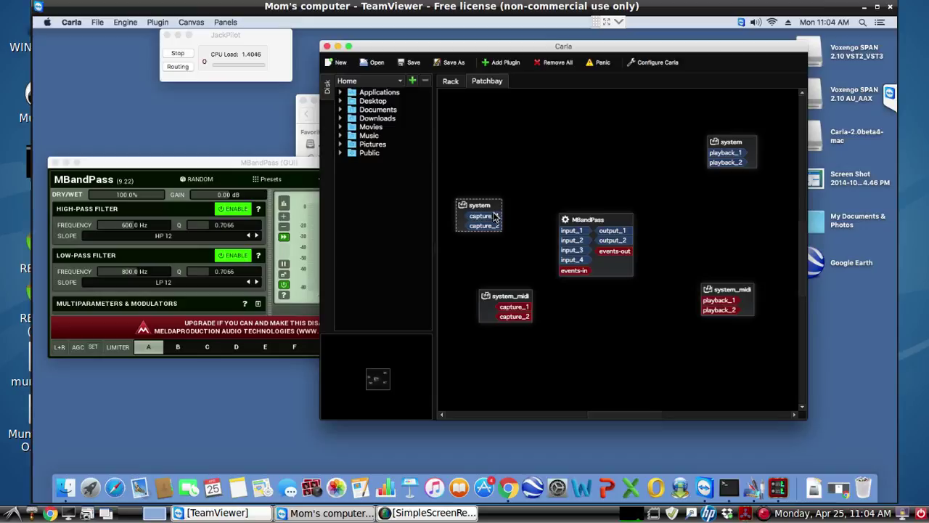
drag(495, 216, 571, 231)
drag(497, 228, 572, 239)
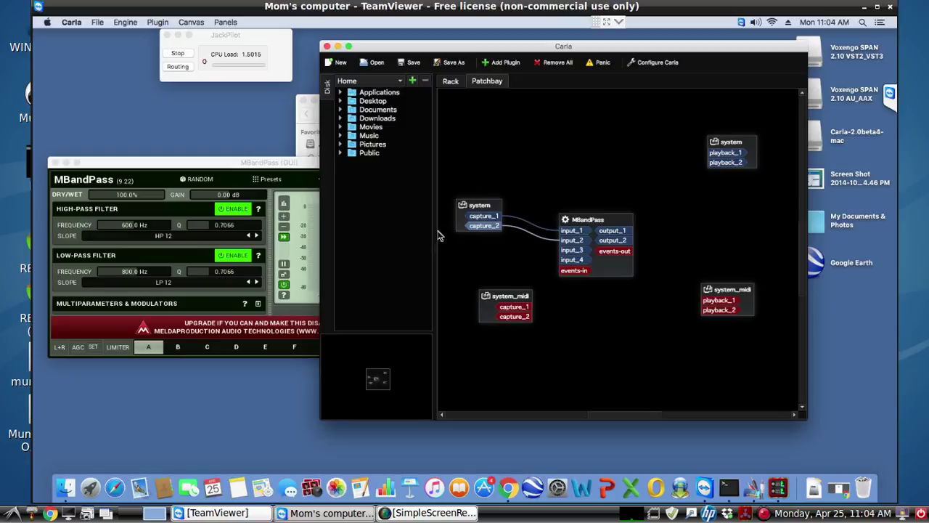
- Connect MBandPass output_1 and output_2 to system playback_1 and playback_2 in the Patchbay
click(278, 166)
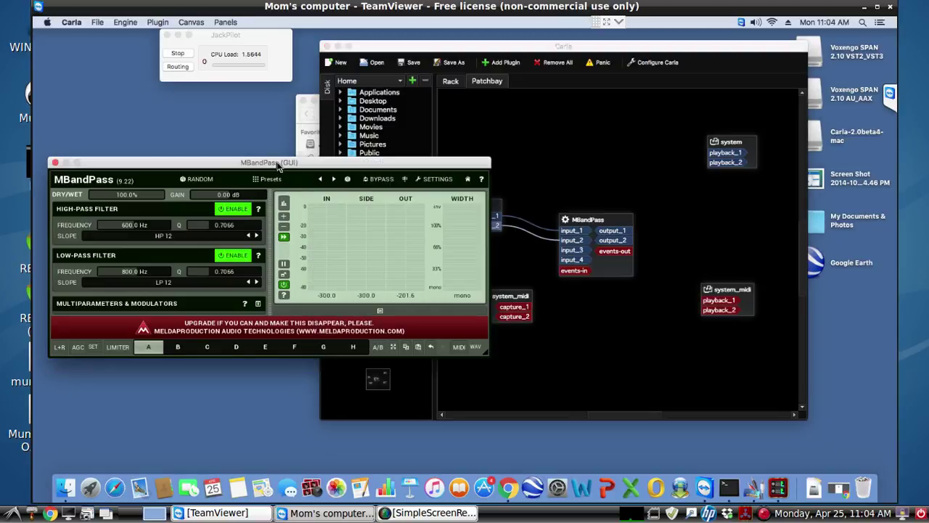
click(619, 218)
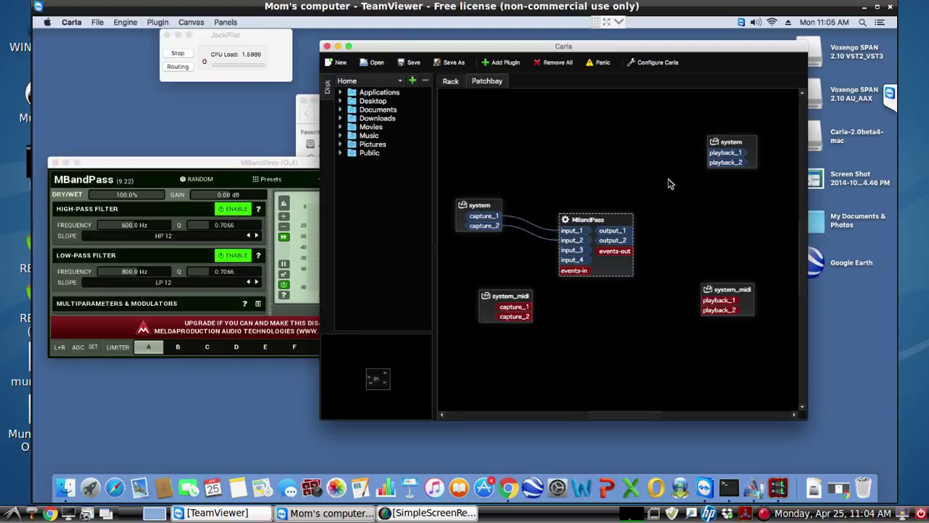
click(728, 146)
drag(612, 234, 713, 151)
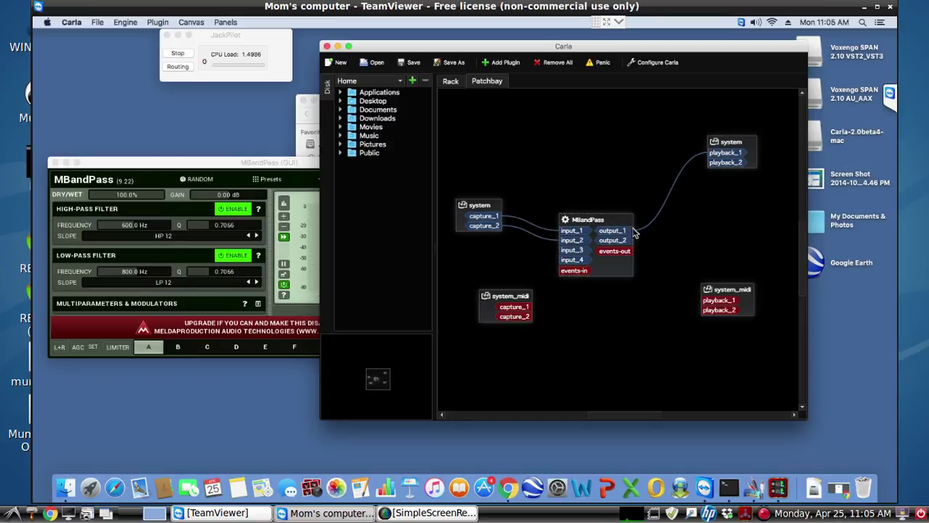
drag(629, 245, 717, 162)
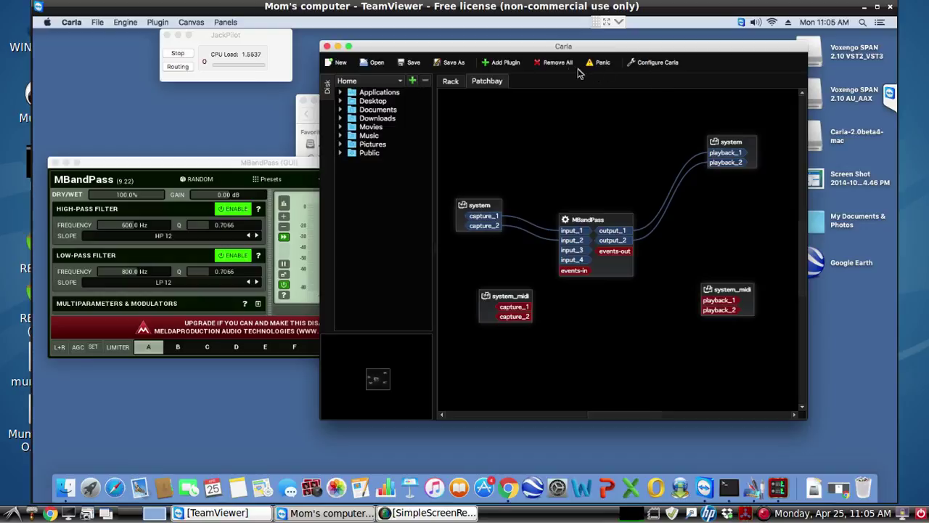
- Search the plugin list for "spa" and add the VST3 version of Voxengo SPAN with two audio inputs and outputs
click(506, 63)
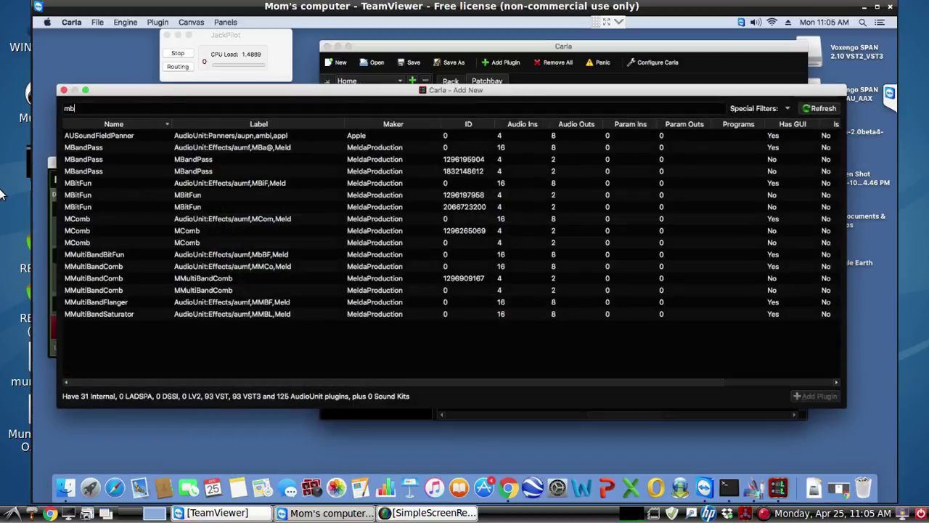
key(BackSpace)
key(BackSpace)
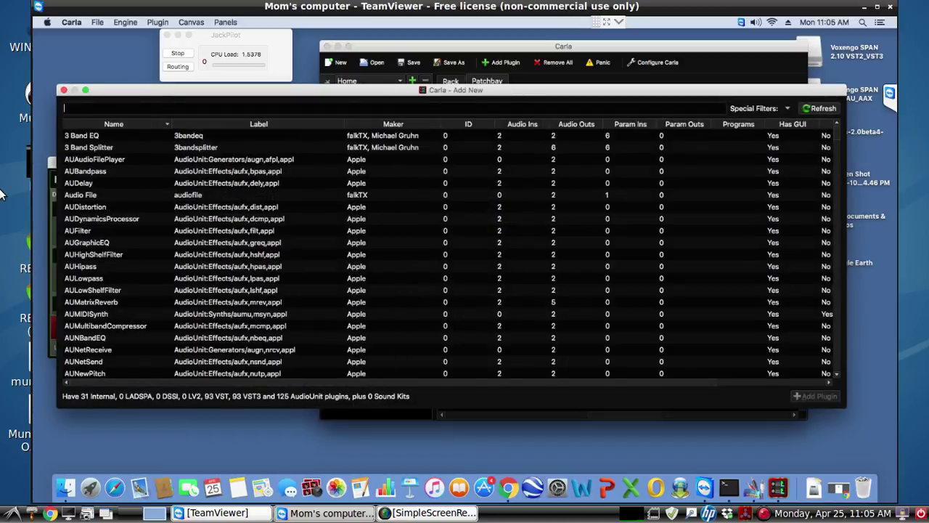
text(spa)
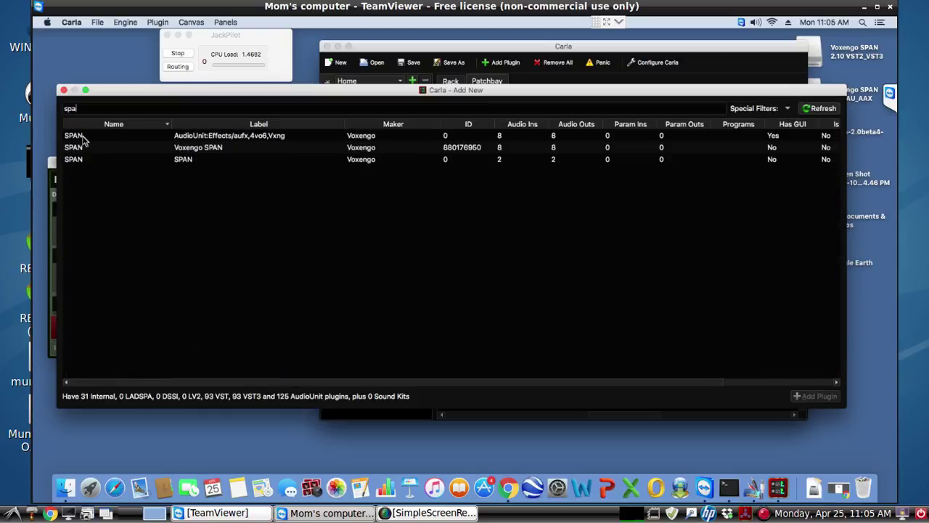
click(188, 136)
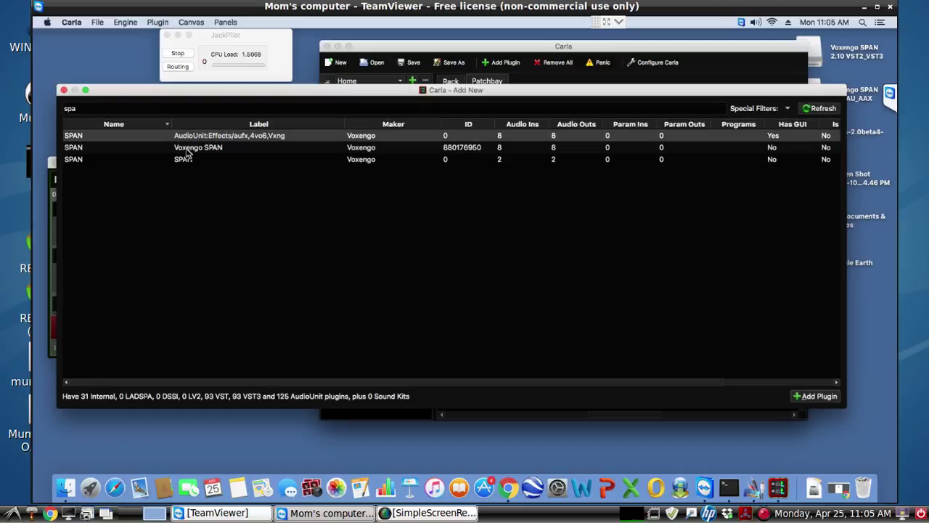
click(187, 149)
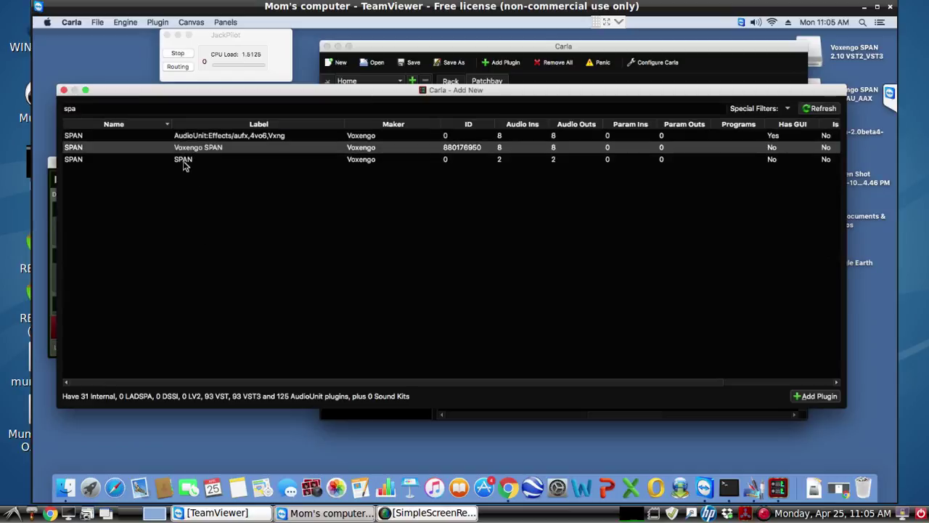
click(184, 160)
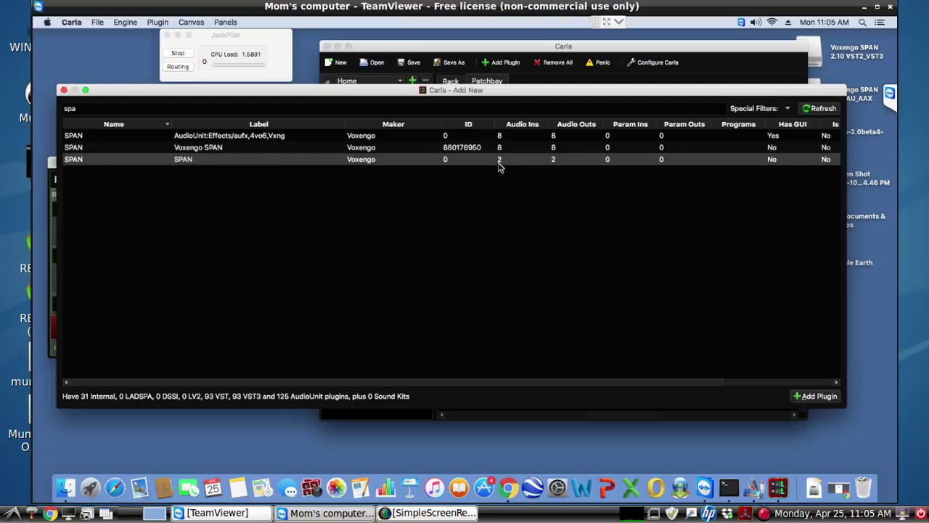
drag(613, 389, 821, 387)
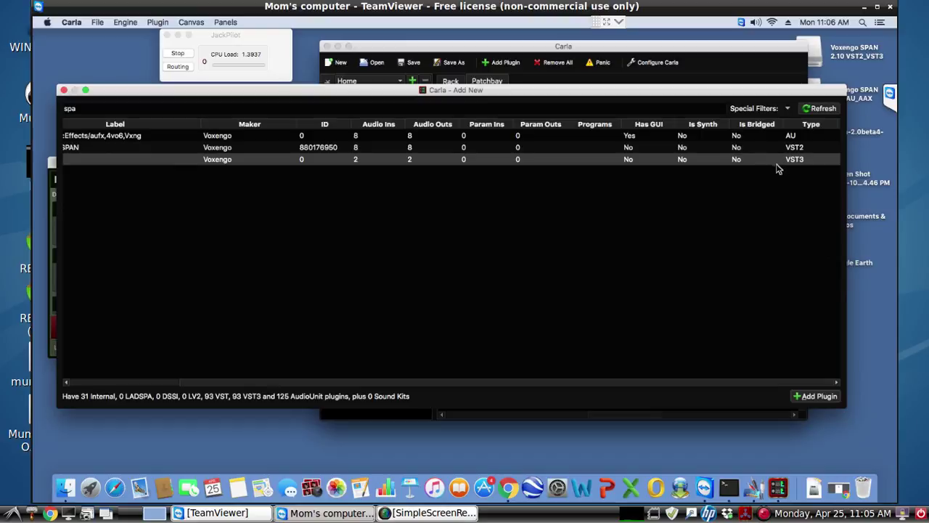
click(819, 397)
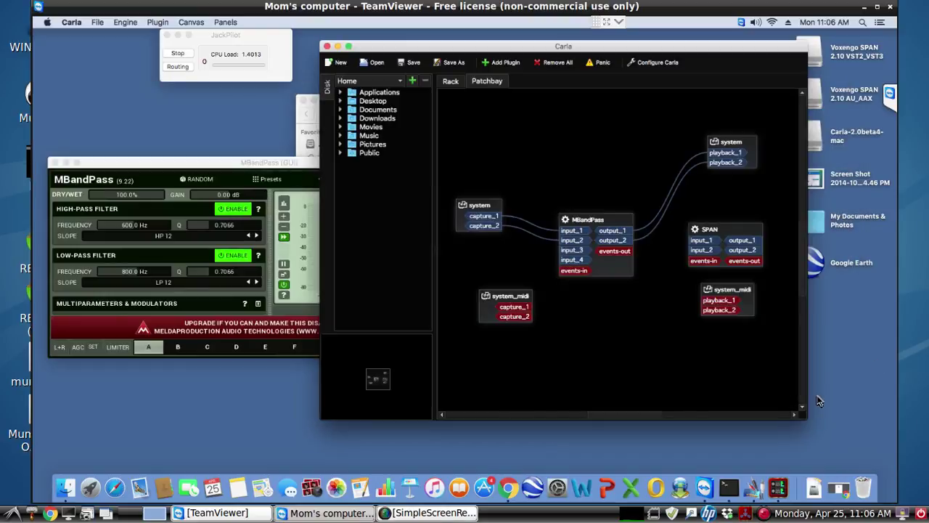
- Show SPAN's own interface from the Rack and set its spectrum mode to High Res
click(457, 81)
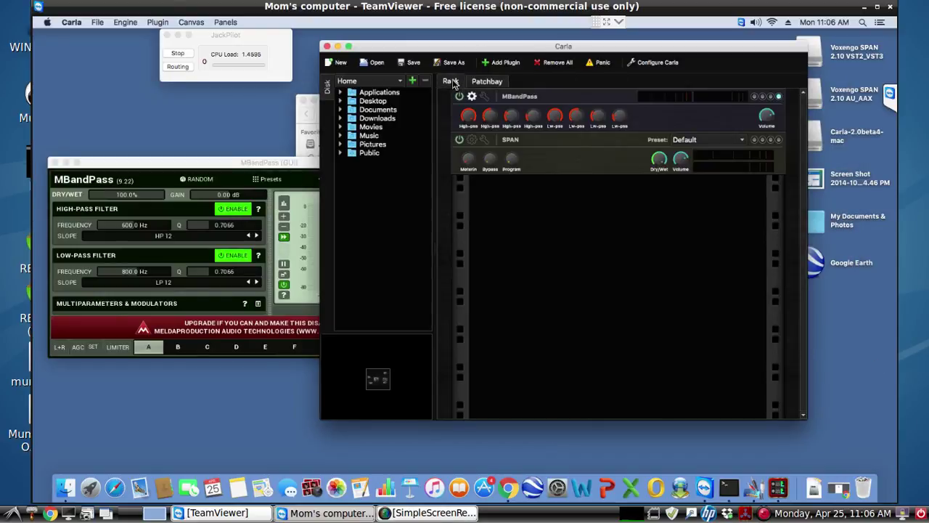
click(472, 140)
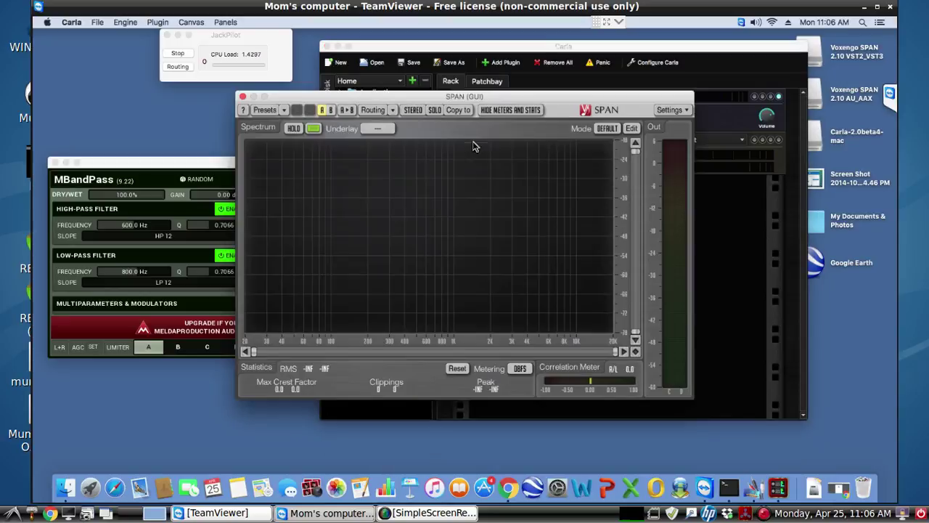
click(607, 129)
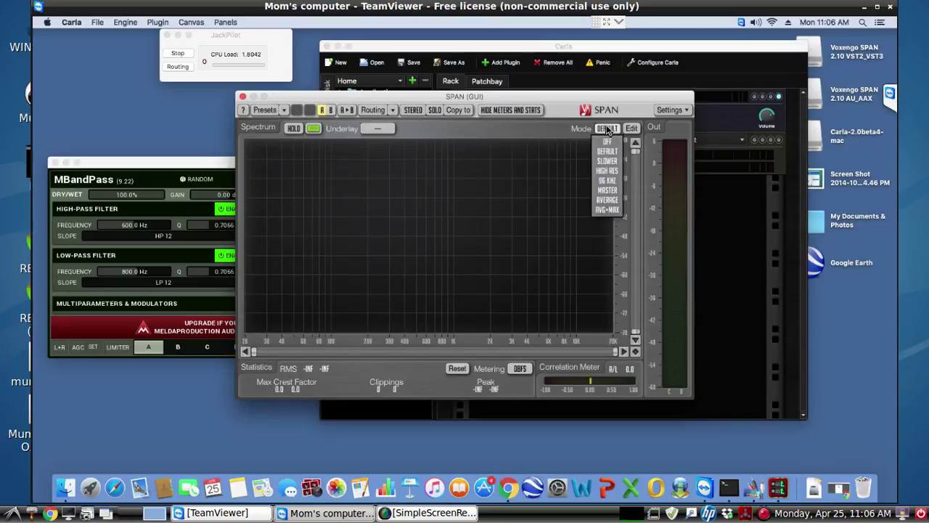
click(608, 170)
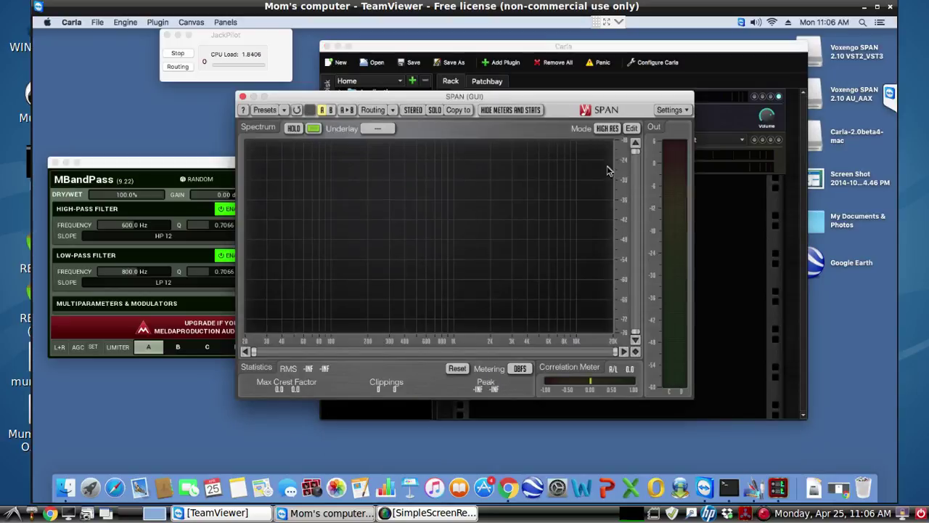
- In SPAN's Spectrum Mode Editor, set Range Lo to about -123.8 and Range Hi to about -12, and close the editor
click(632, 129)
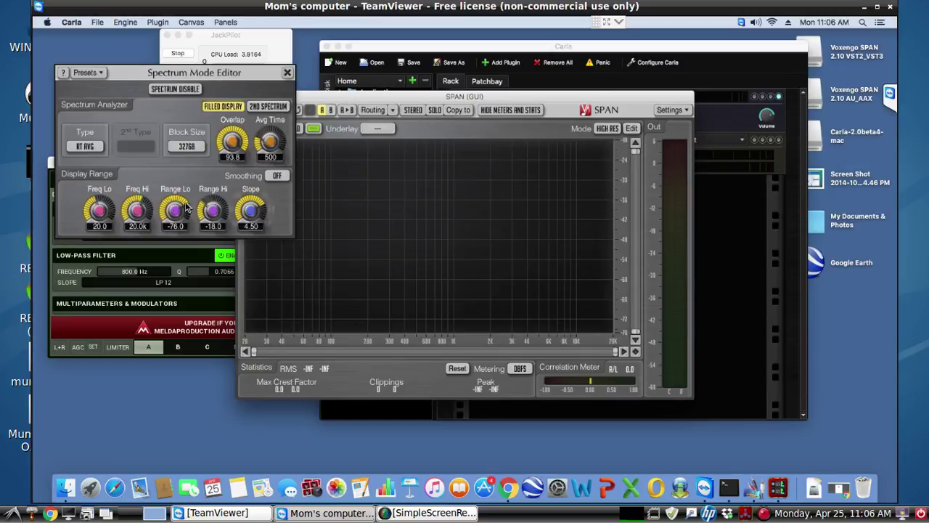
drag(174, 211, 170, 78)
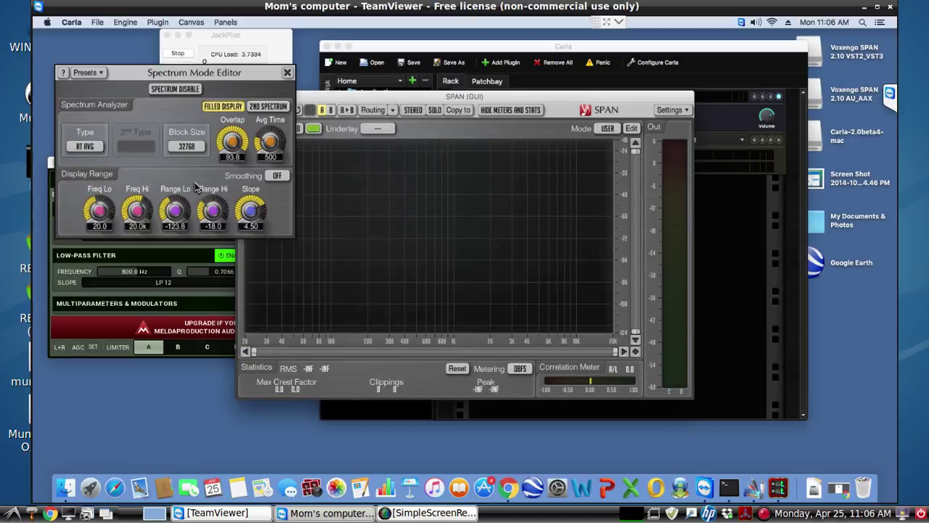
drag(213, 210, 184, 149)
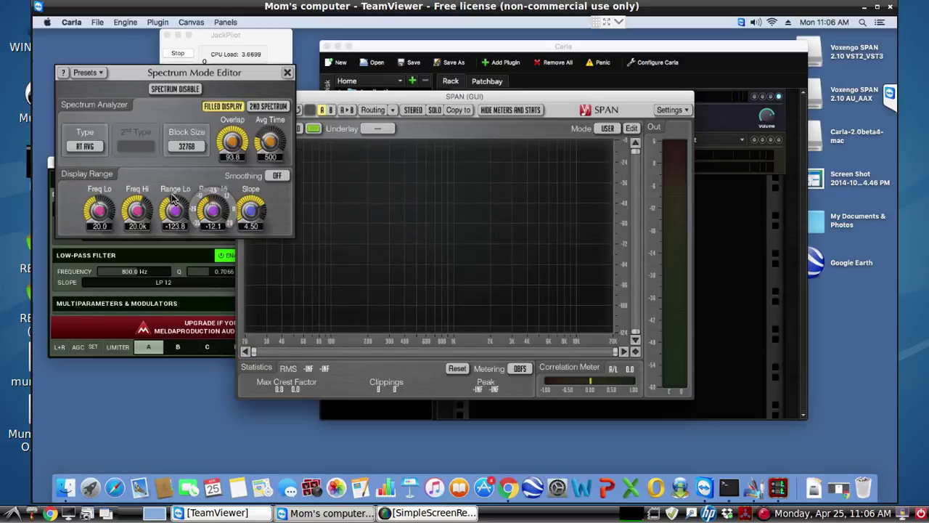
click(288, 74)
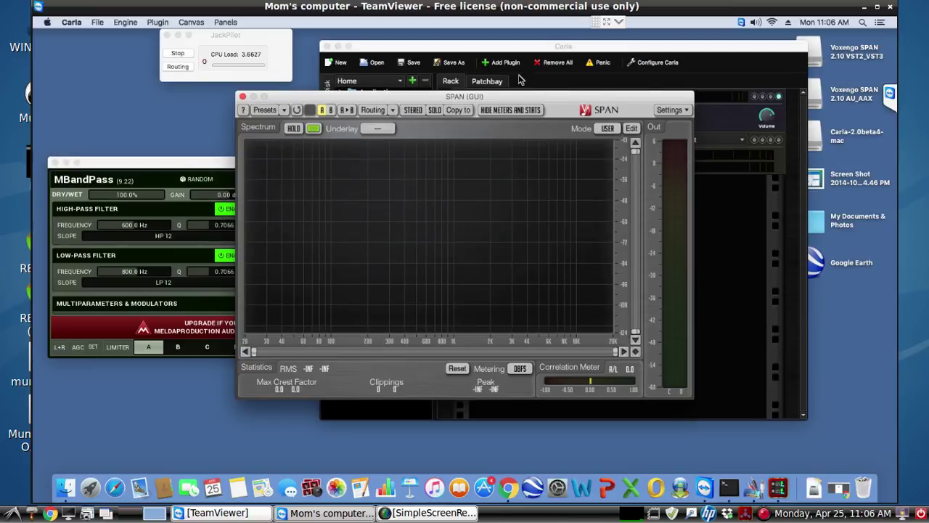
- Return to Carla's Patchbay, move the MBandPass box lower on the canvas and select its output_1 port
click(500, 49)
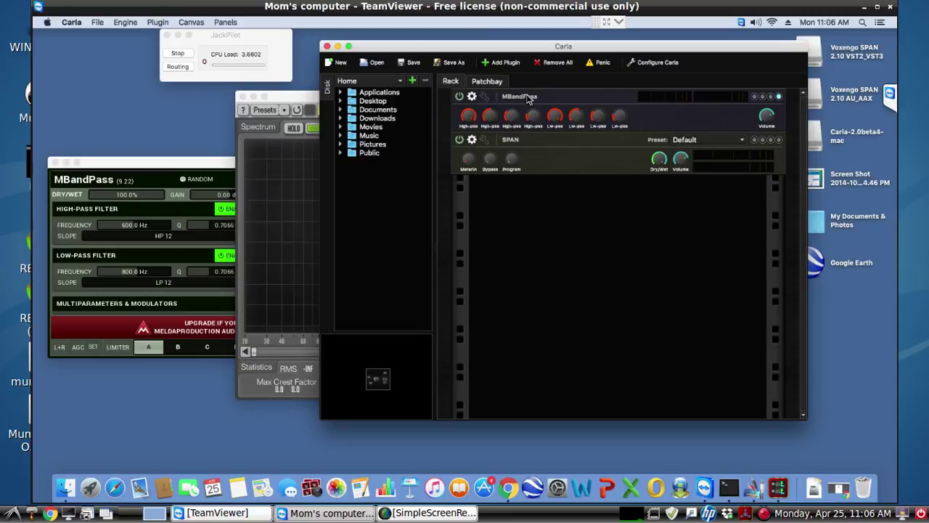
click(489, 81)
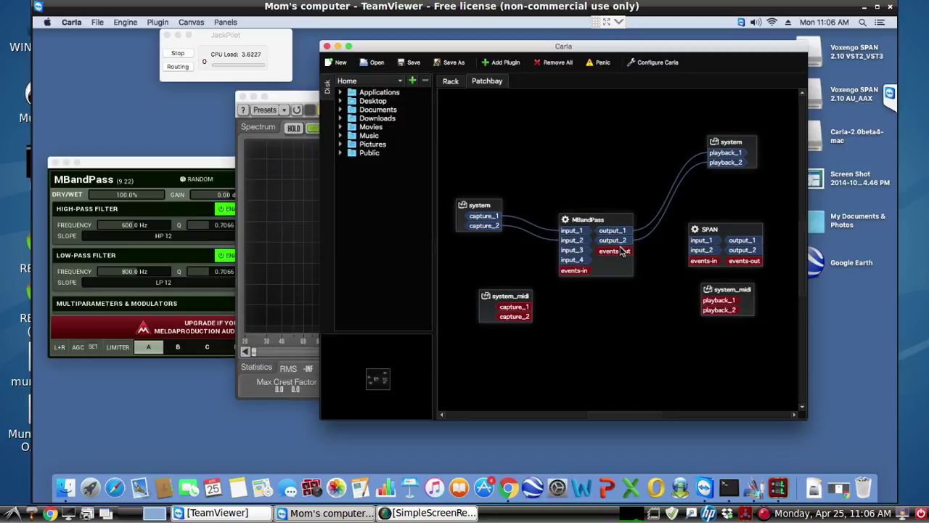
drag(607, 224, 594, 264)
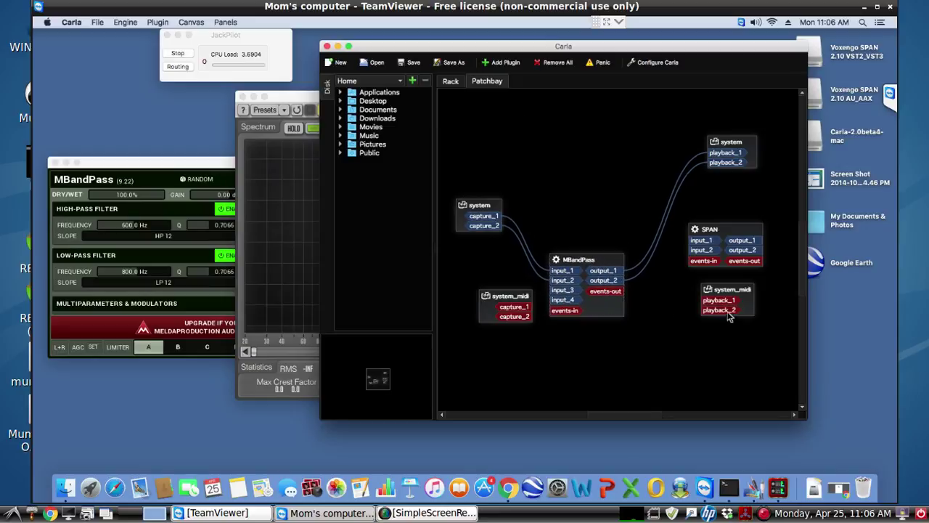
mouse_move(615, 271)
mouse_down()
mouse_move(697, 328)
mouse_move(616, 271)
mouse_up()
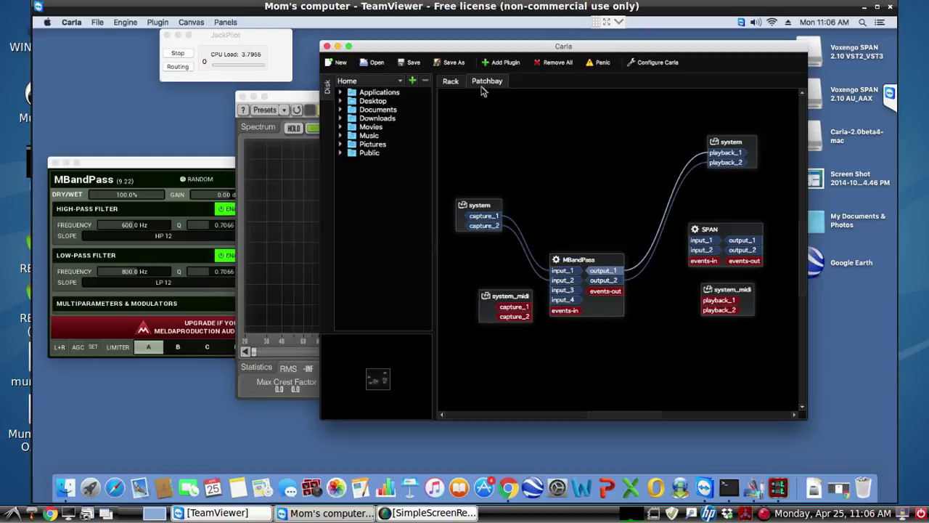
- Clear the search filter in the Add New dialog, browse the full plugin list to its end, and close without adding anything
click(501, 62)
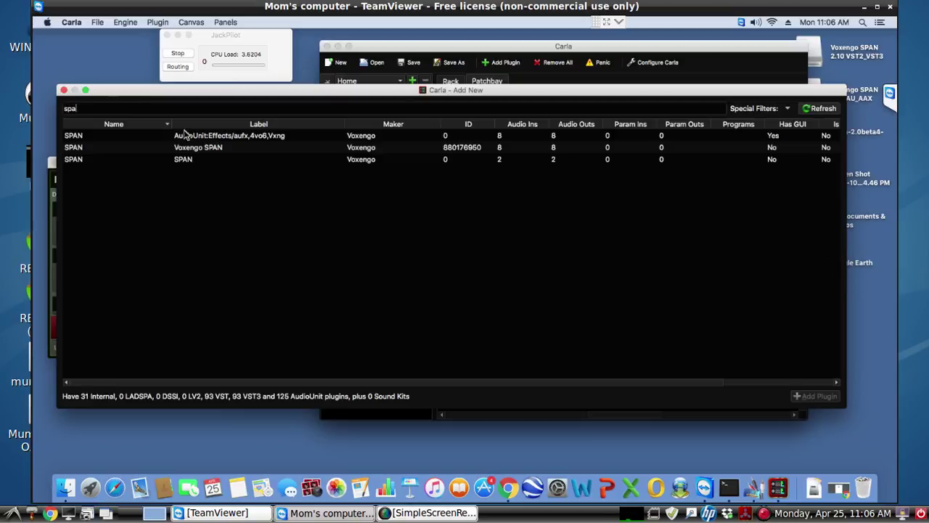
key(BackSpace)
key(BackSpace)
key(BackSpace)
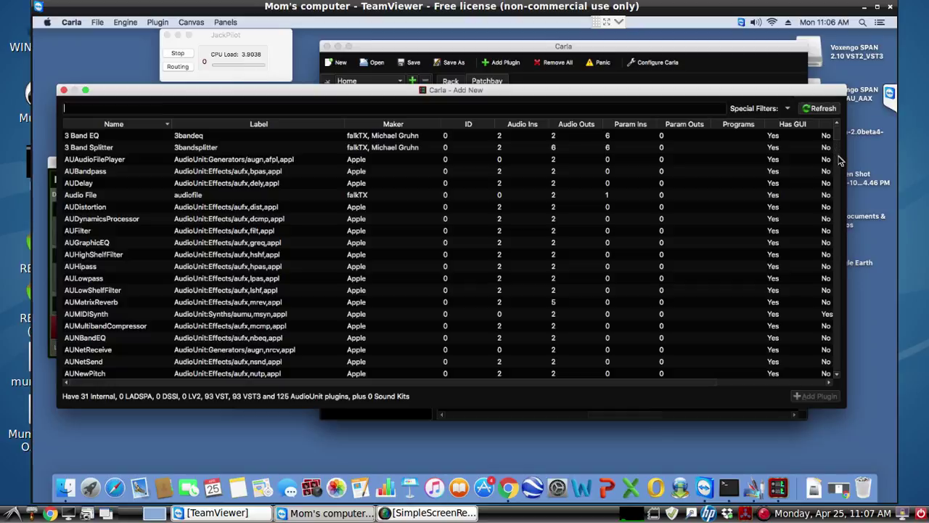
drag(840, 190, 843, 375)
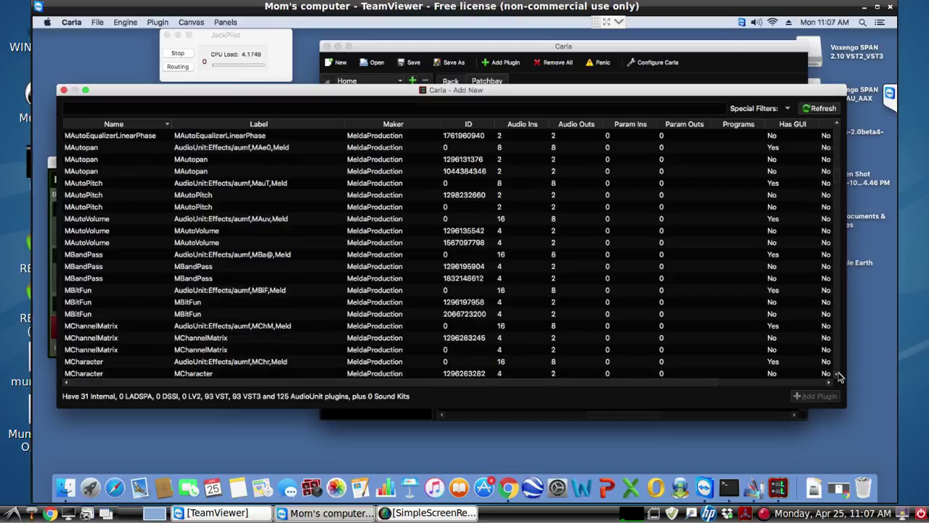
click(837, 375)
click(837, 376)
click(837, 376)
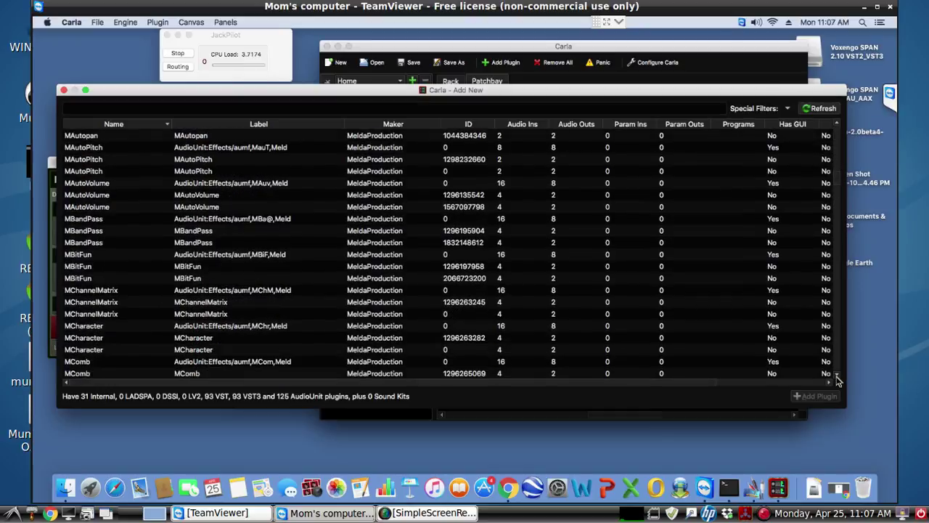
drag(838, 376, 837, 378)
scroll(837, 379, down, 10)
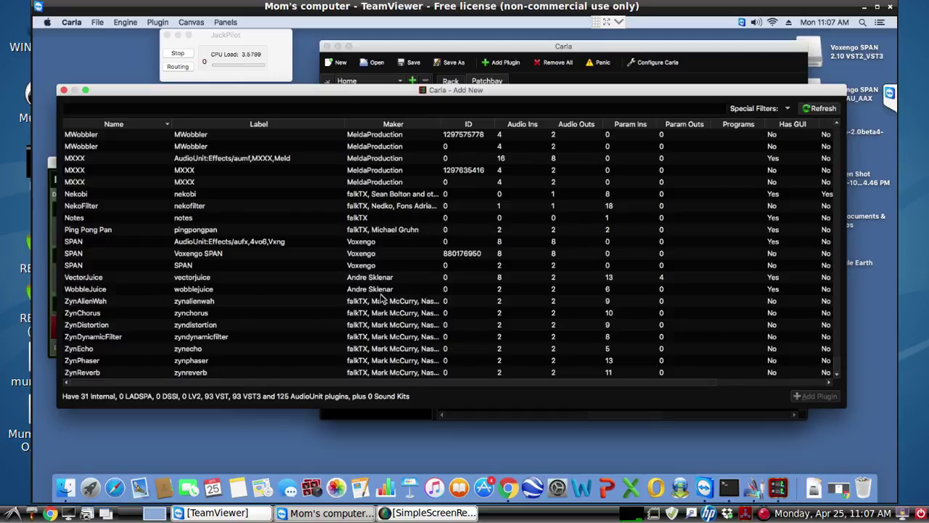
click(63, 90)
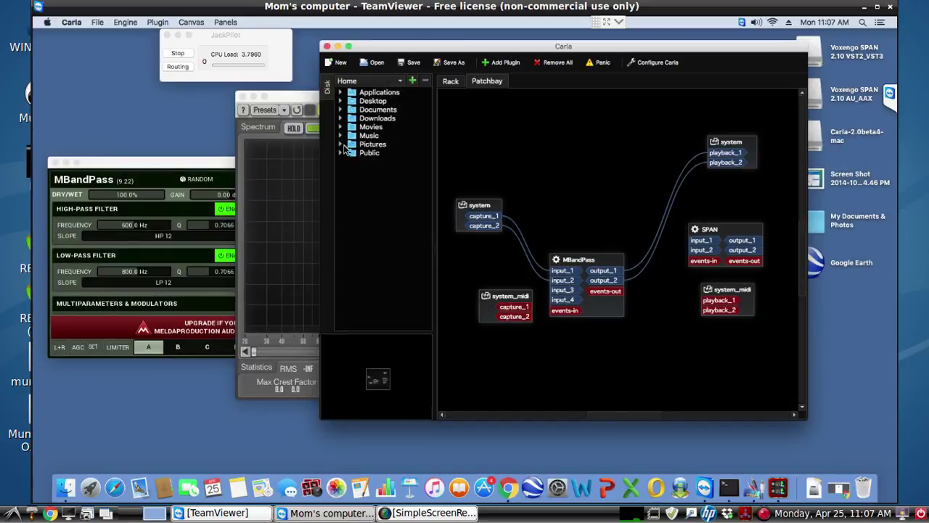
- Bring the SPAN and MBandPass windows to the front, and switch to SimpleScreenRecorder
click(285, 96)
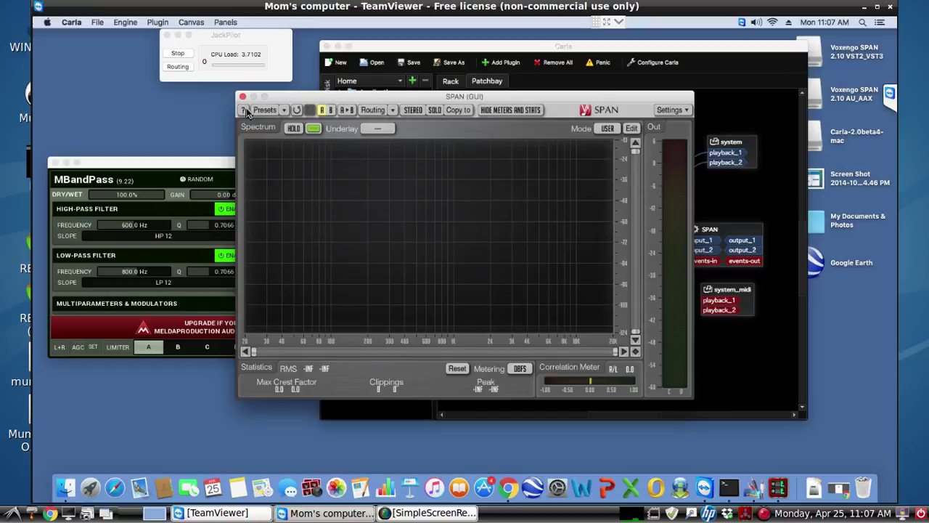
click(209, 164)
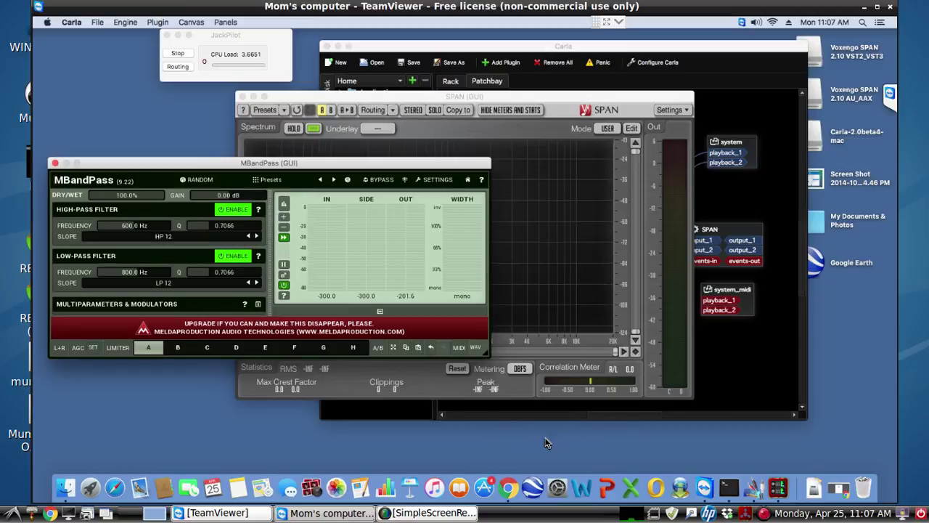
click(456, 514)
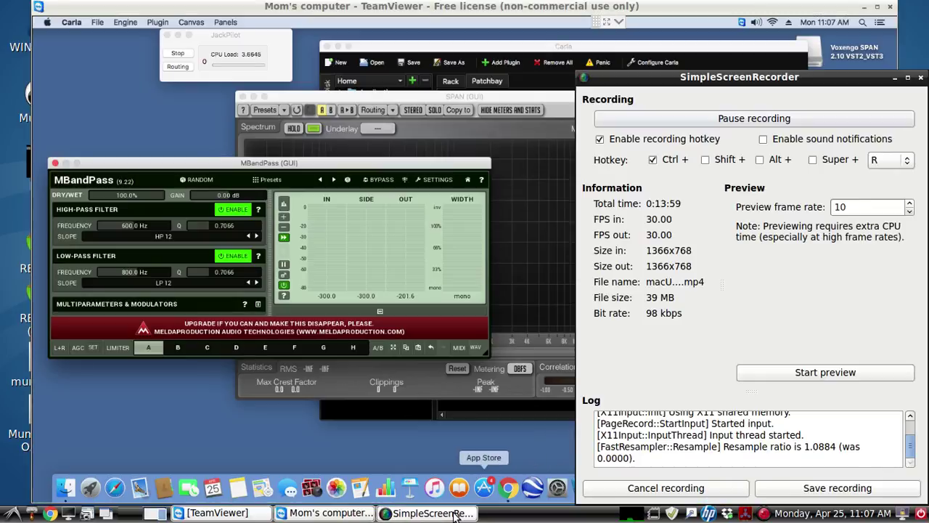